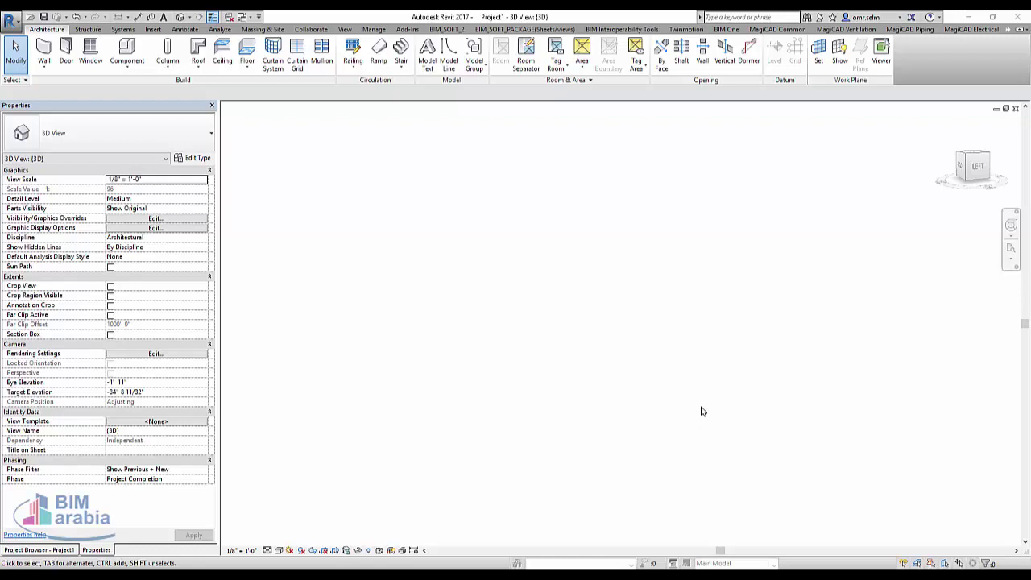
Orbit the empty 3D view to the top-back-left isometric corner orientation
click(966, 157)
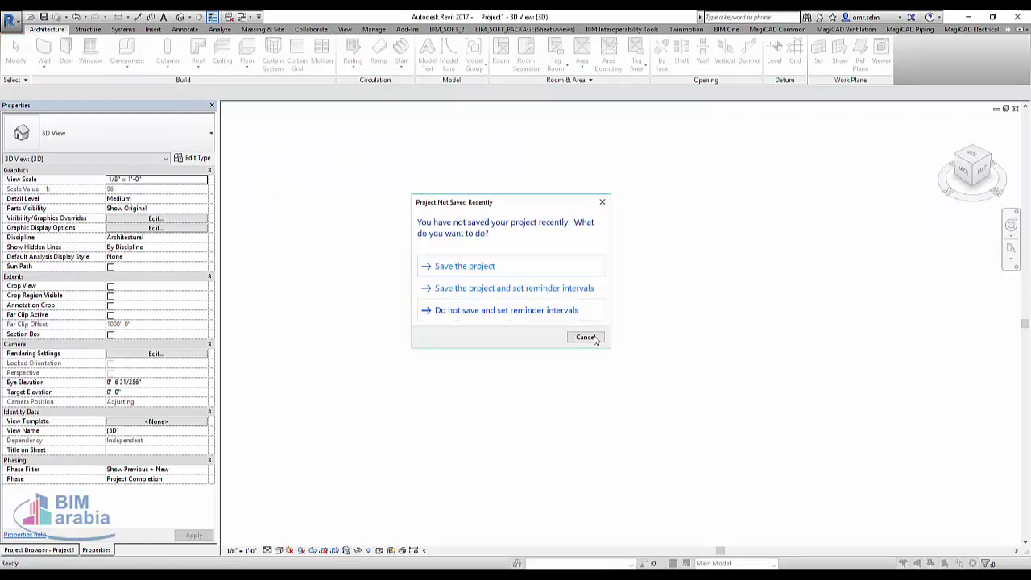
Dismiss the save reminder and create an in-place Walls-category model named Wall 1
click(585, 338)
key(w)
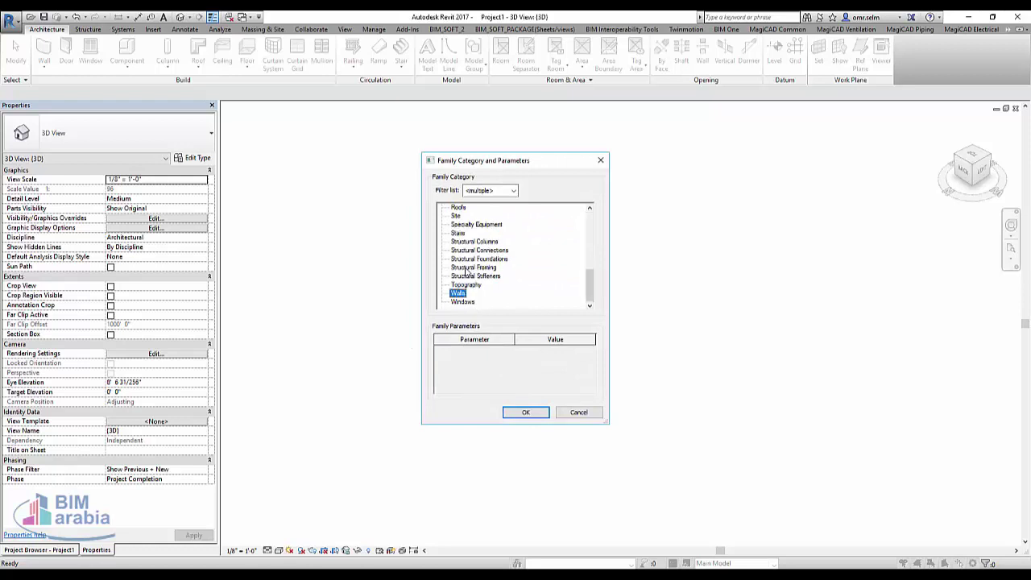
click(525, 412)
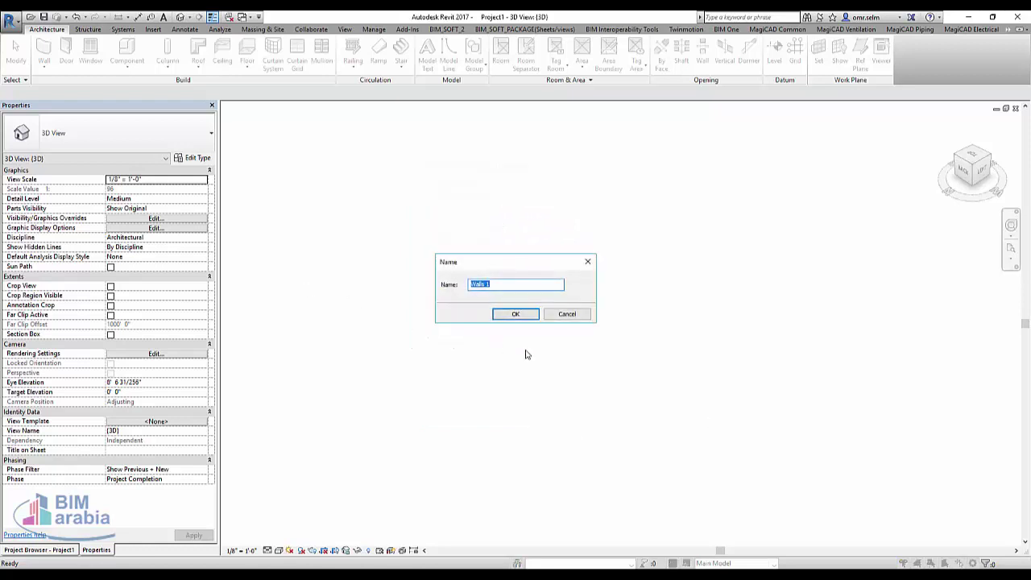
click(520, 313)
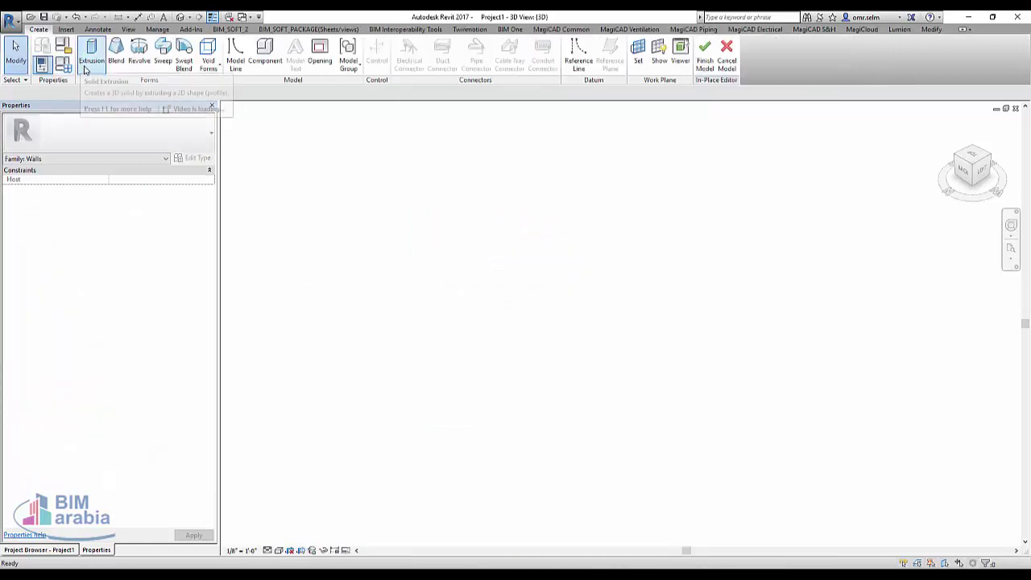
Start a sweep and sketch a single straight line as its path
click(163, 50)
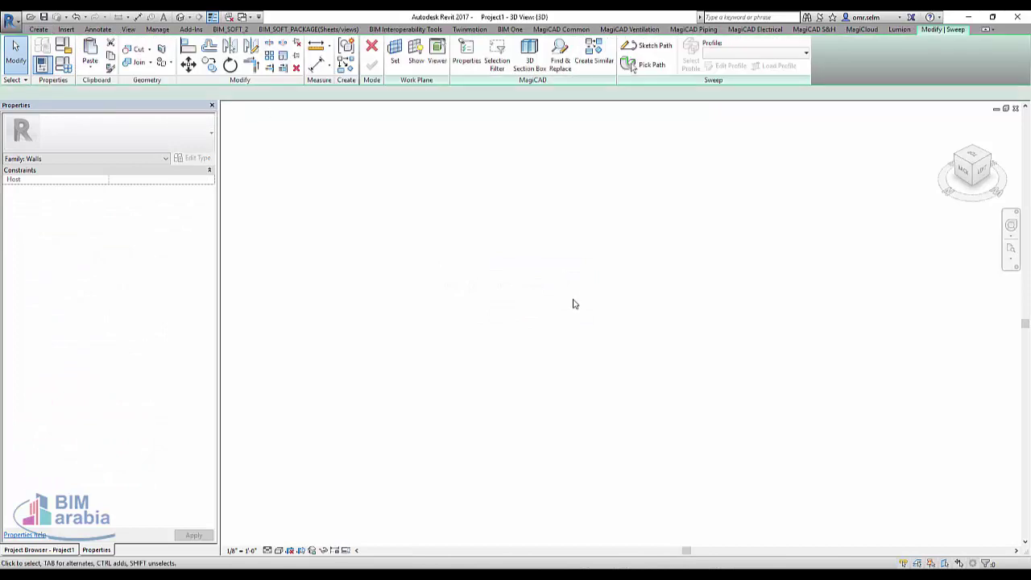
click(637, 46)
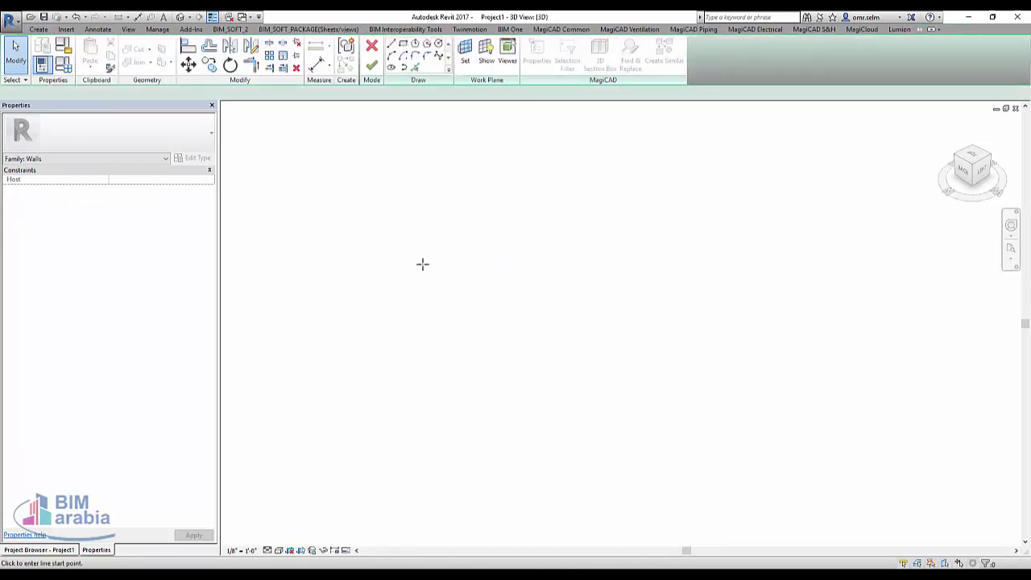
click(385, 214)
click(739, 517)
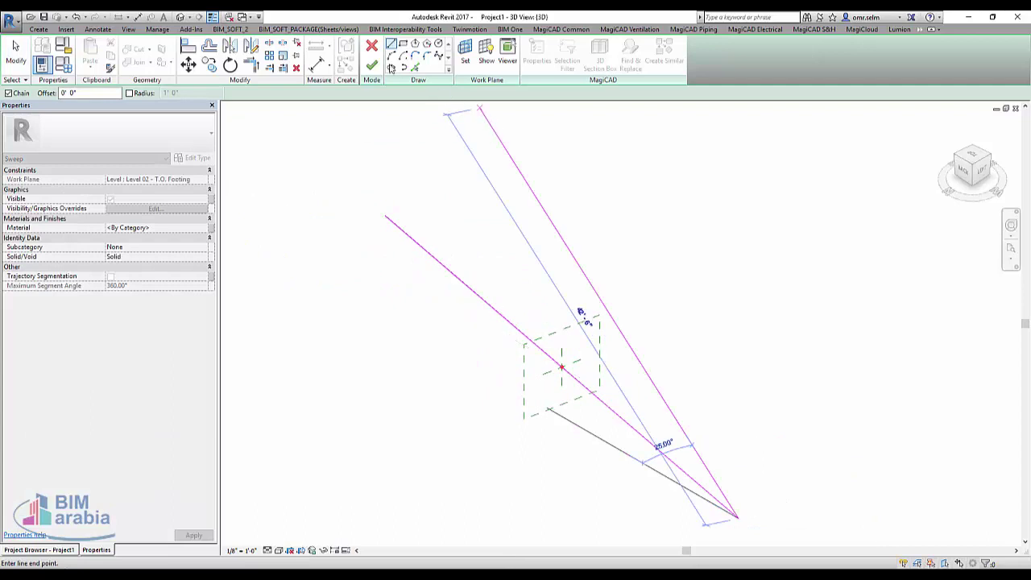
click(372, 66)
Draw the closed four-sided sloped profile and finish the sweep solid
click(729, 66)
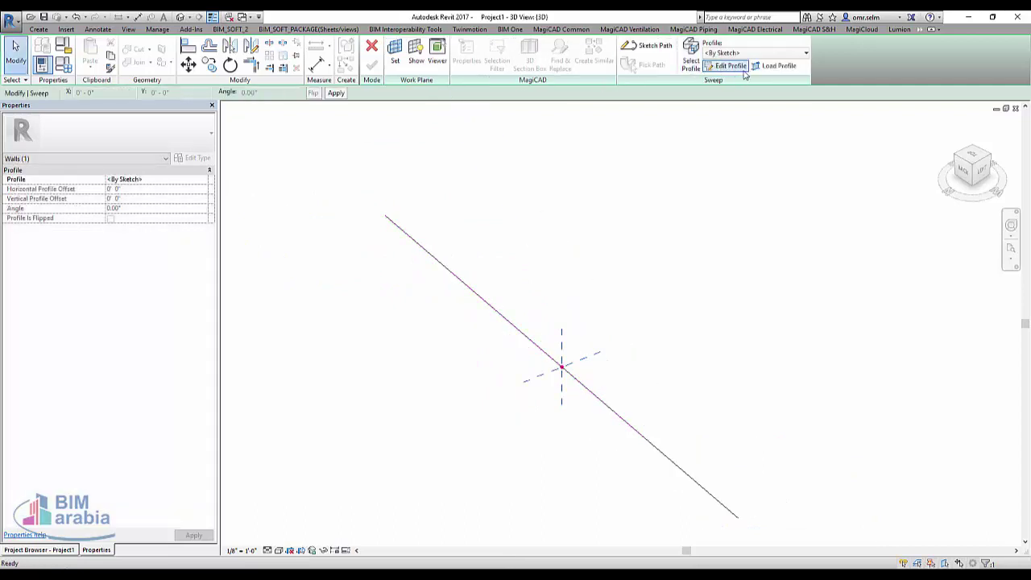
click(562, 368)
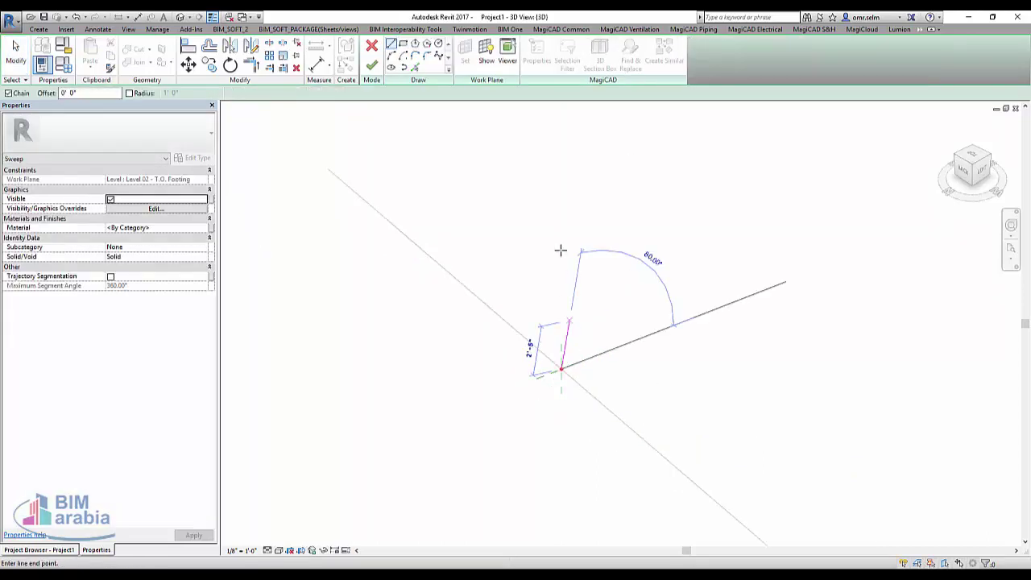
click(561, 164)
click(578, 160)
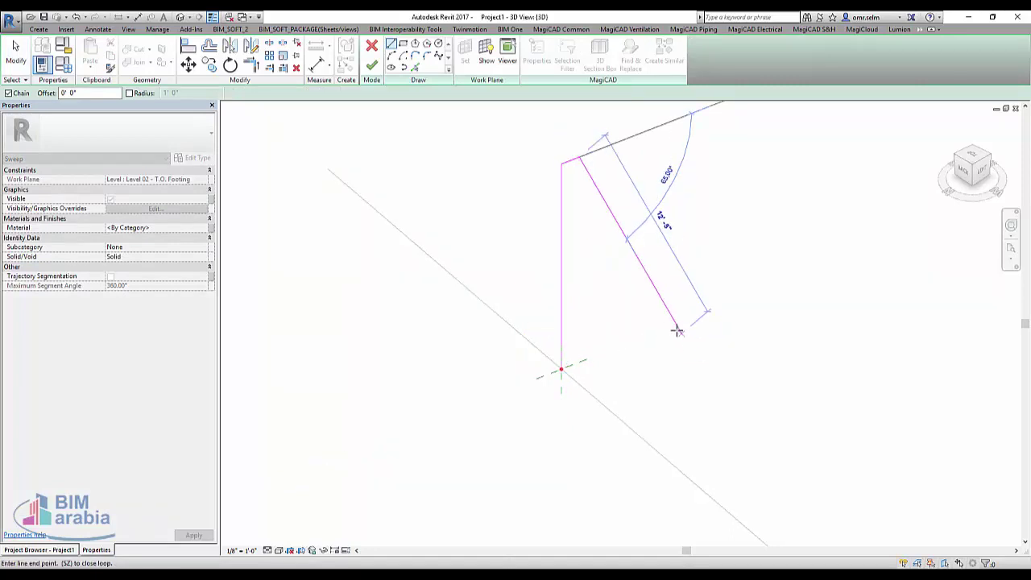
click(672, 325)
click(561, 369)
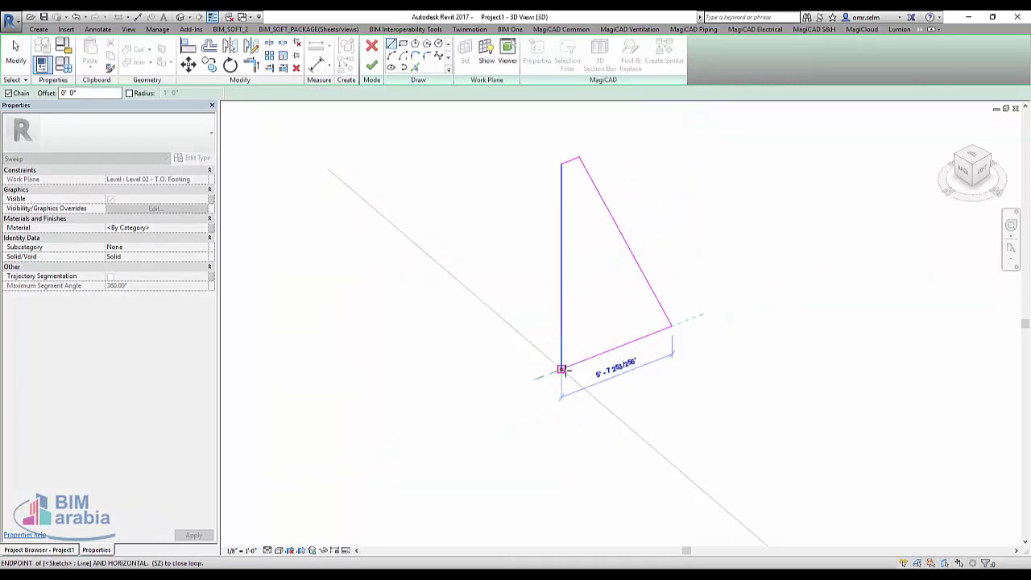
click(372, 66)
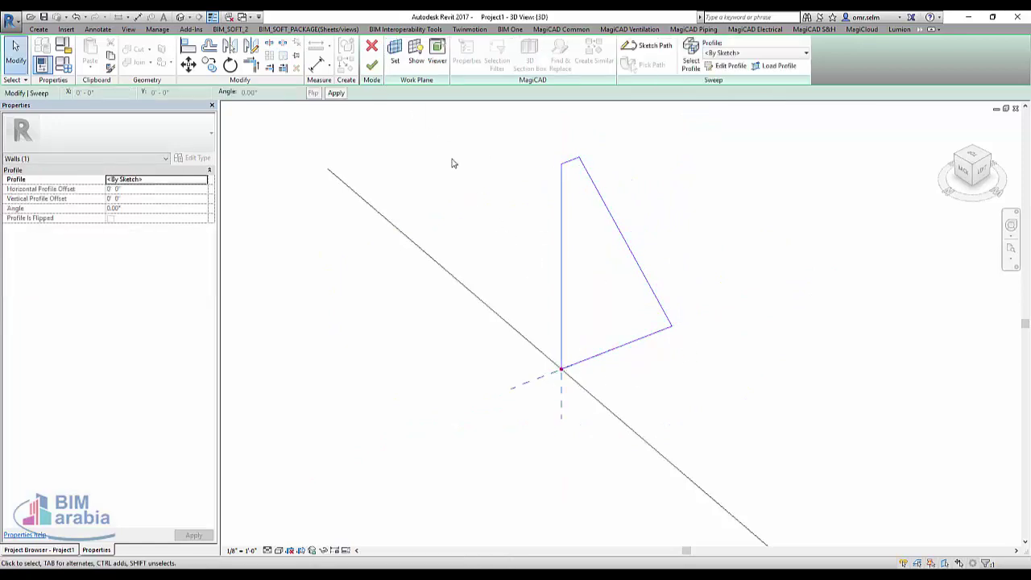
click(373, 68)
scroll(490, 294, down, 3)
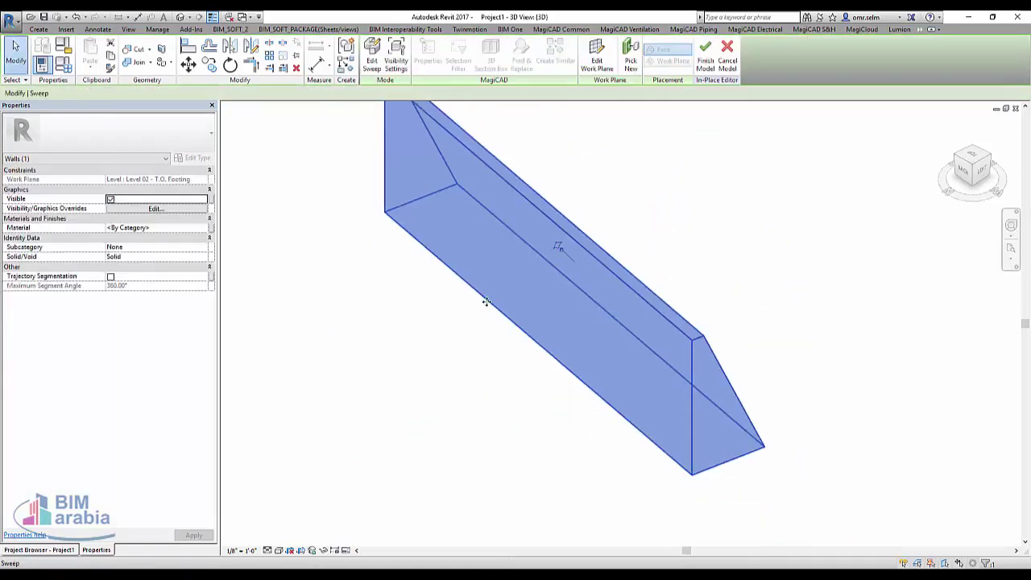
Discard the in-place sweep model, then briefly start and cancel a wall
click(361, 255)
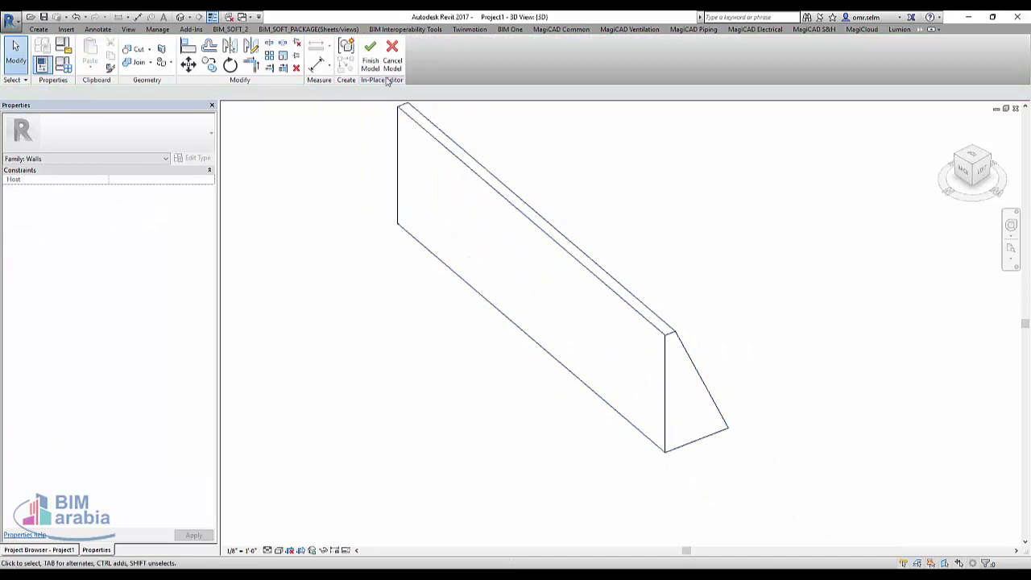
click(391, 57)
click(538, 306)
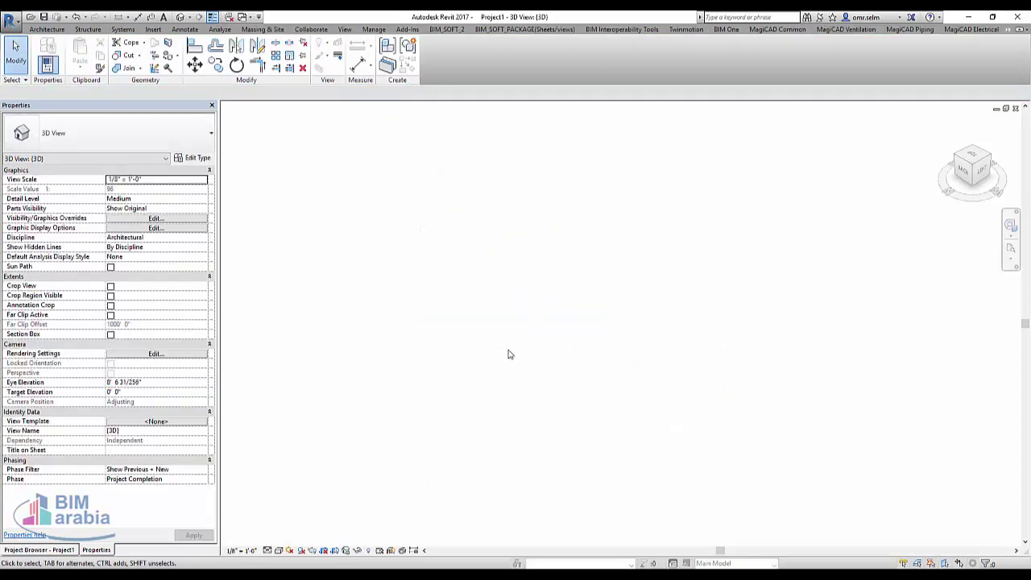
click(48, 30)
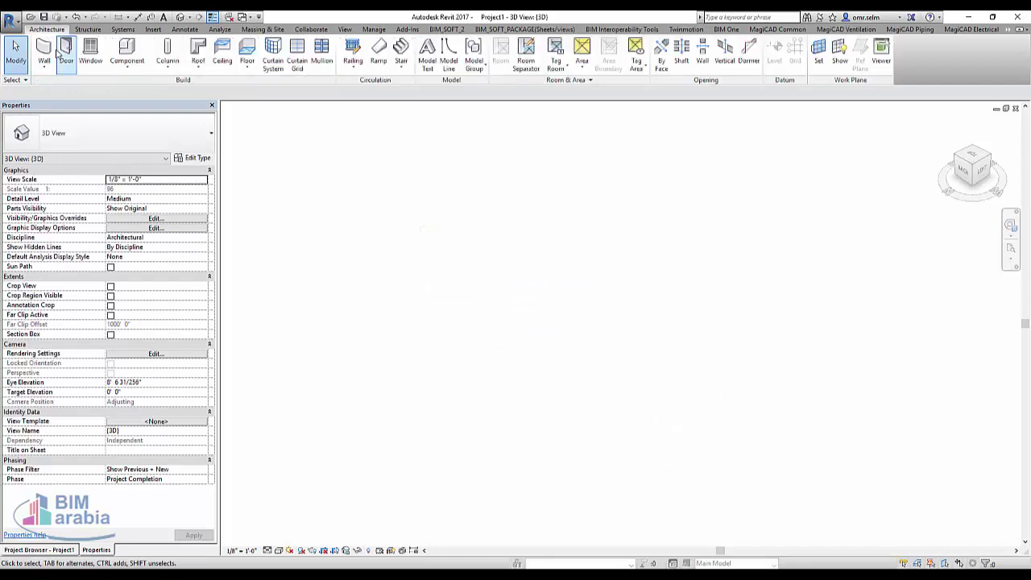
click(50, 53)
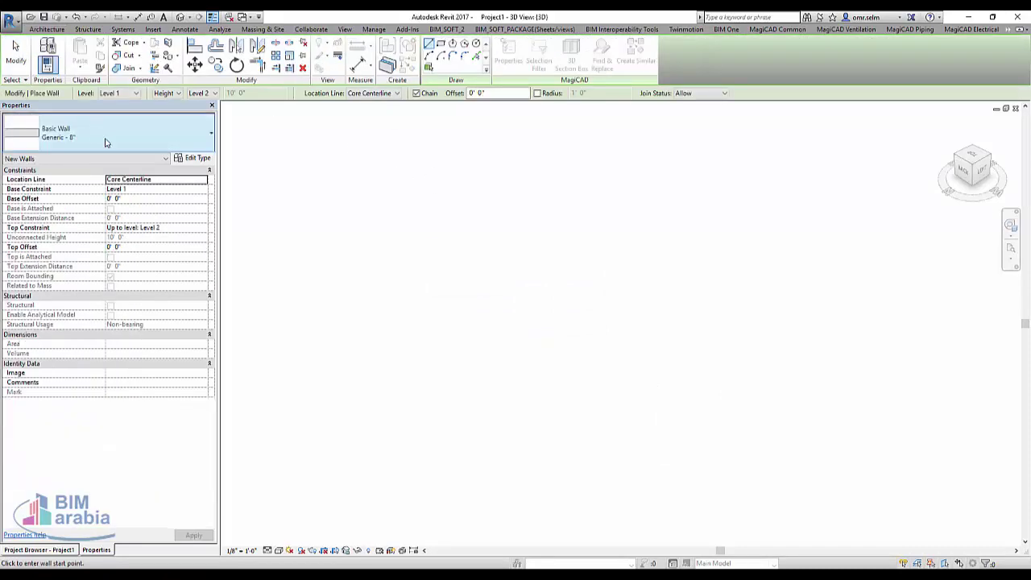
key(Escape)
Set the project length units to Millimeters using the UN command
key(u)
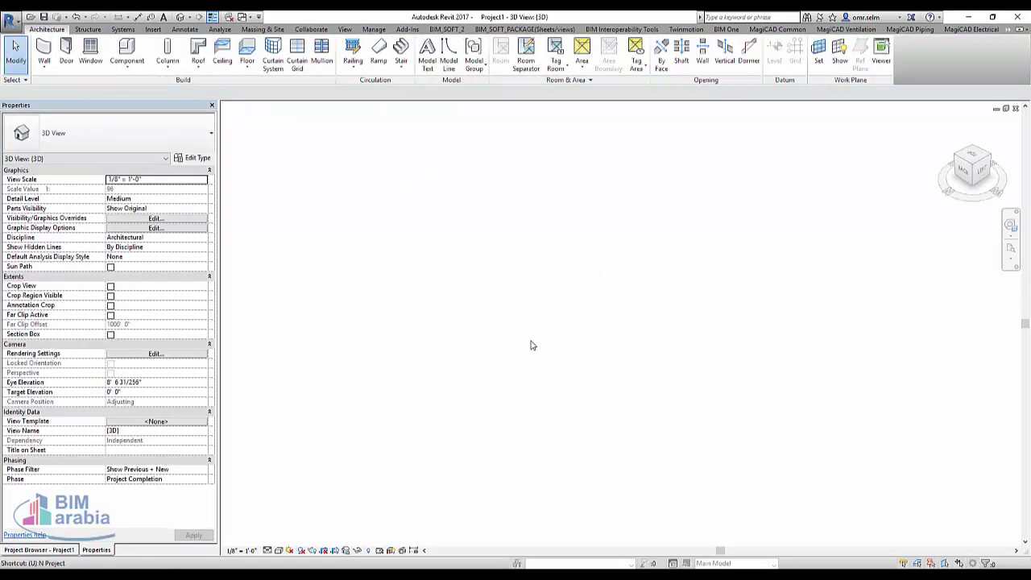
key(n)
click(546, 217)
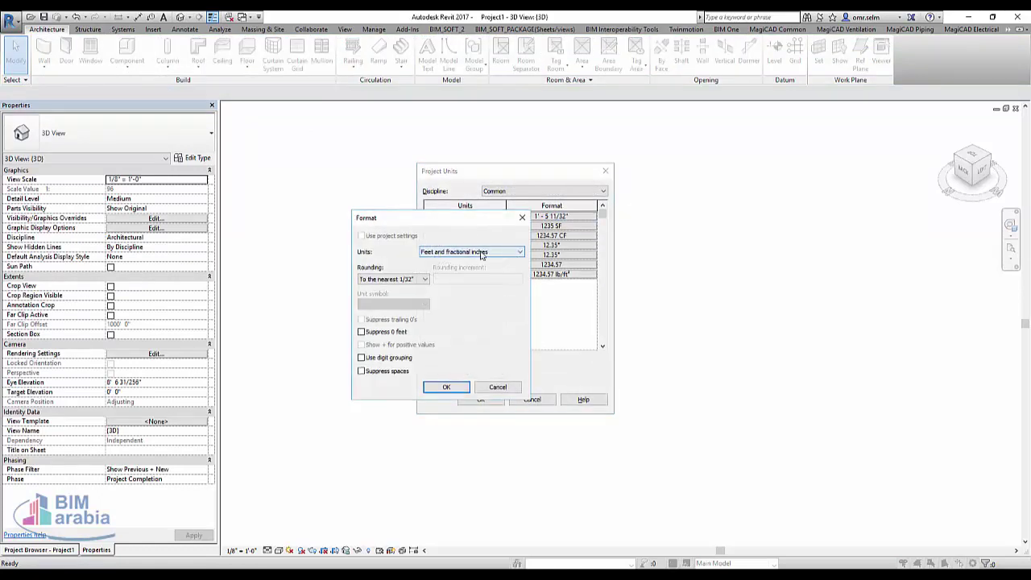
click(463, 258)
click(451, 309)
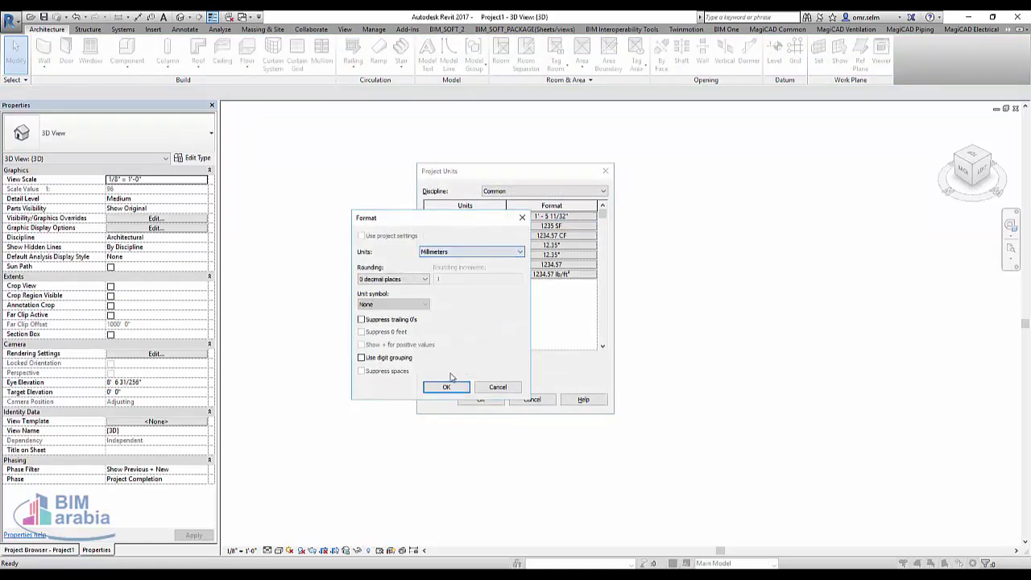
click(446, 387)
click(478, 400)
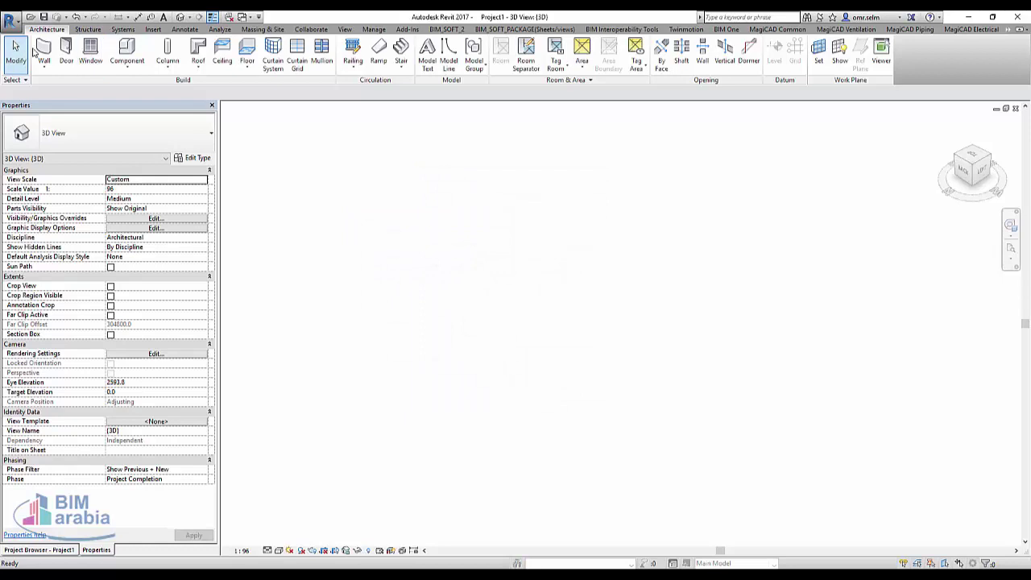
Place a Generic 8" wall with an unconnected 3500 mm height, then open the application menu
click(43, 50)
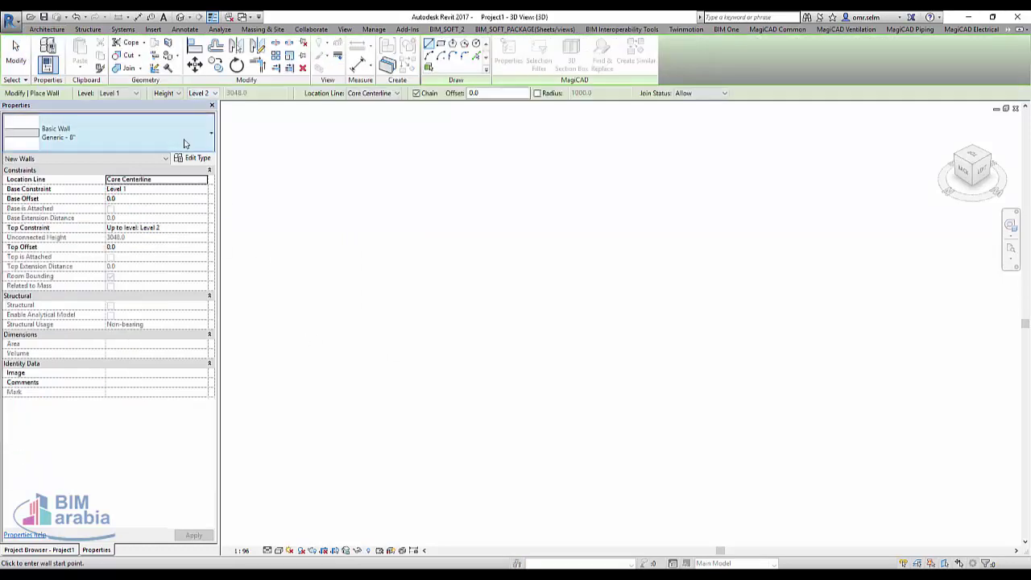
click(205, 93)
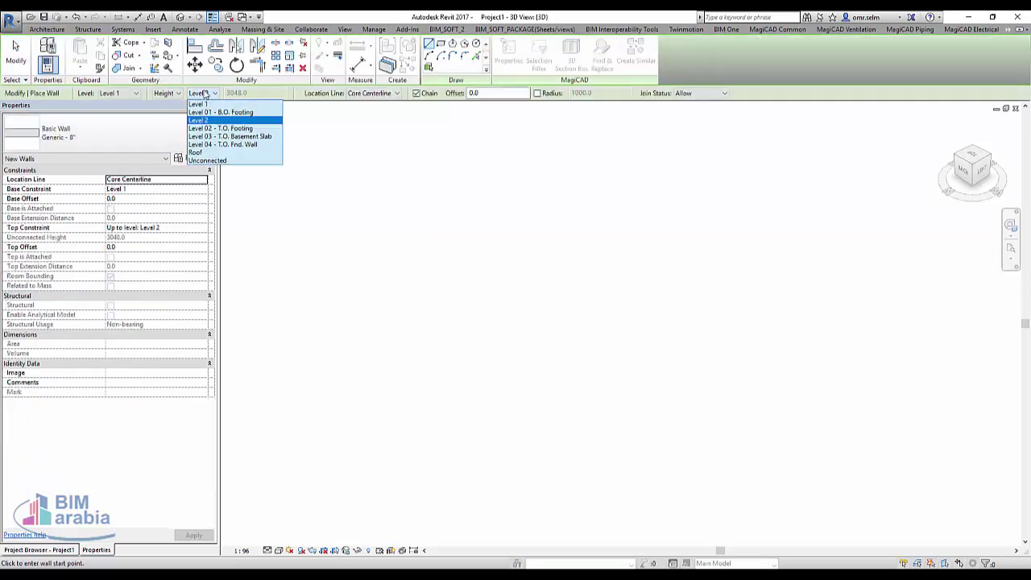
click(240, 160)
text(3500)
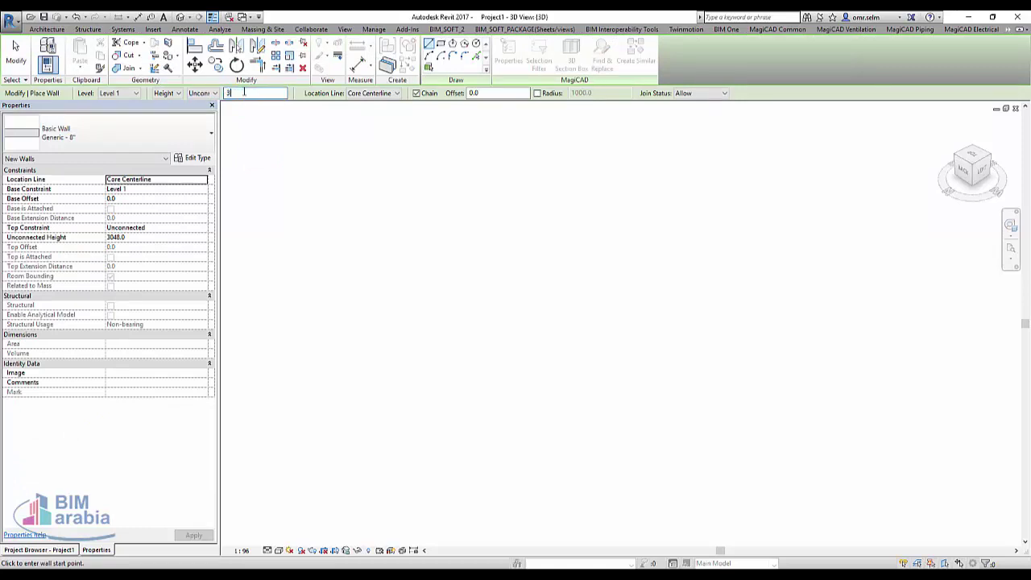
click(628, 415)
scroll(534, 341, down, 2)
scroll(419, 378, down, 2)
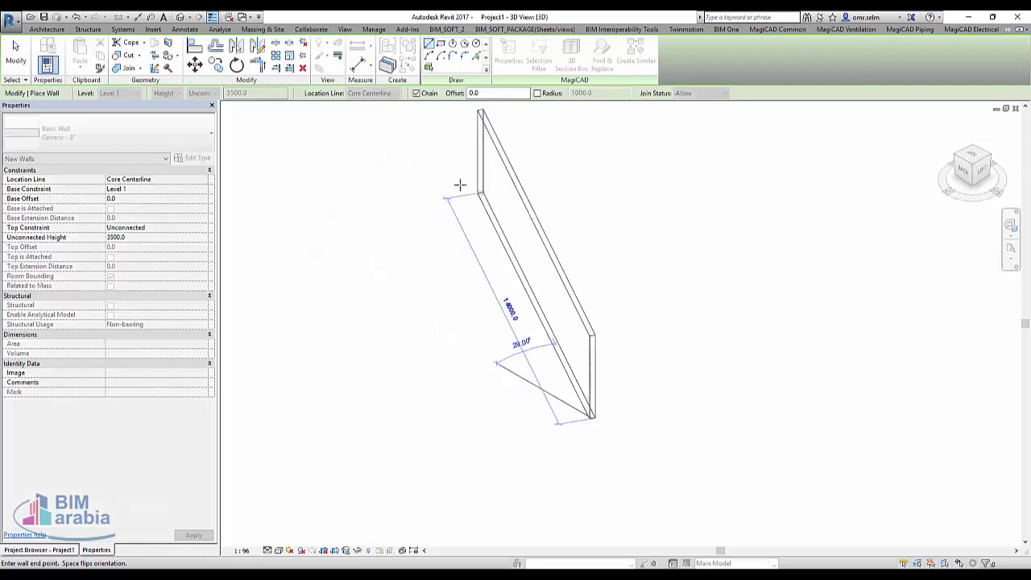
key(Escape)
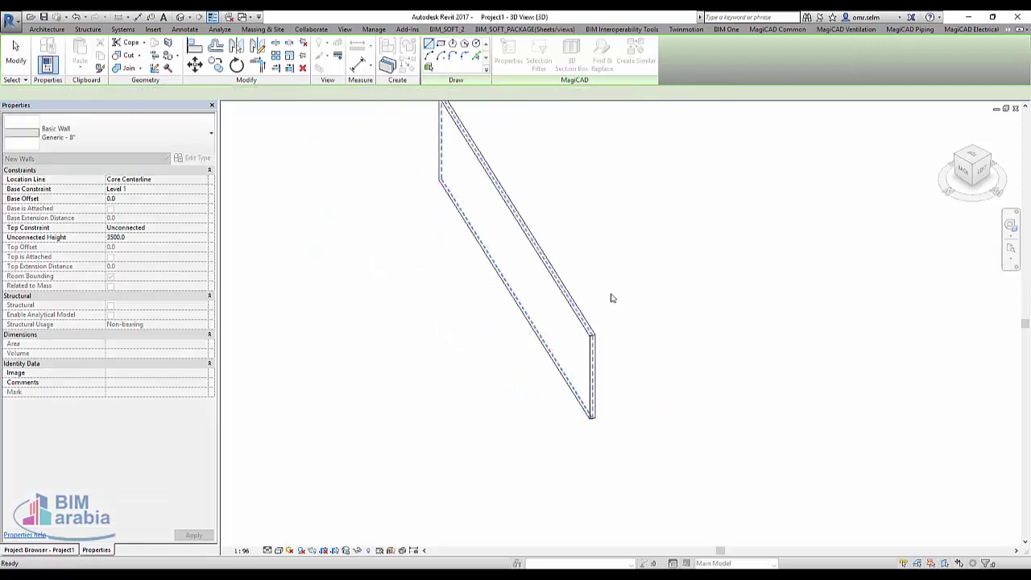
scroll(640, 362, up, 3)
key(Escape)
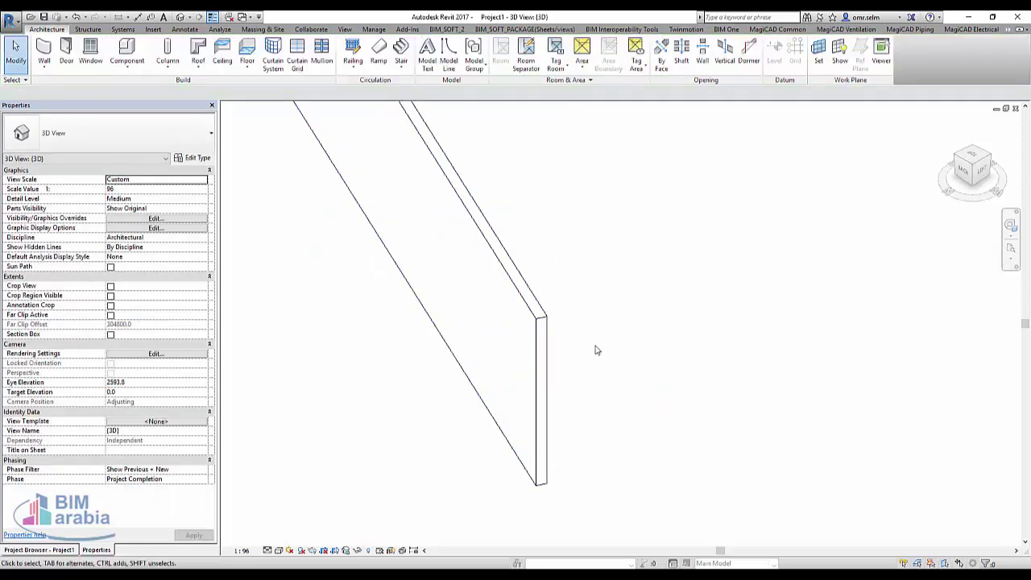
middle_drag(383, 286, 483, 337)
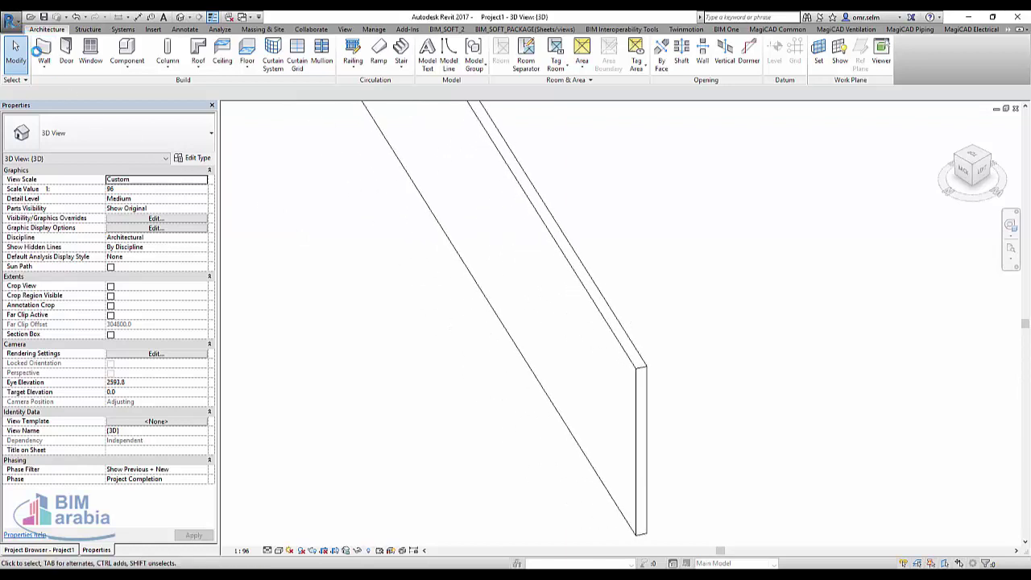
click(10, 17)
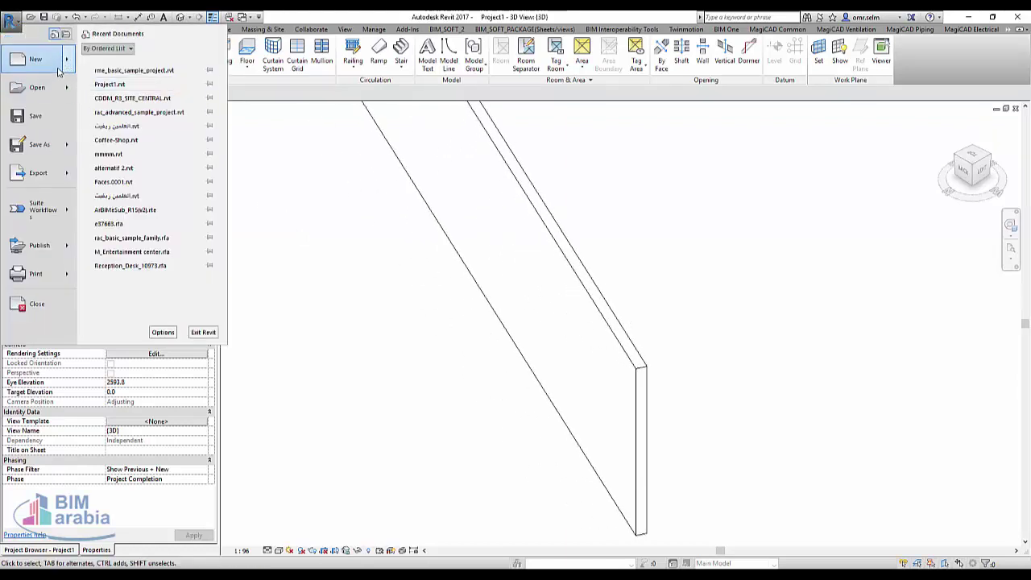
Create a new family from the Metric Profile.rft template
mouse_move(36, 59)
click(150, 93)
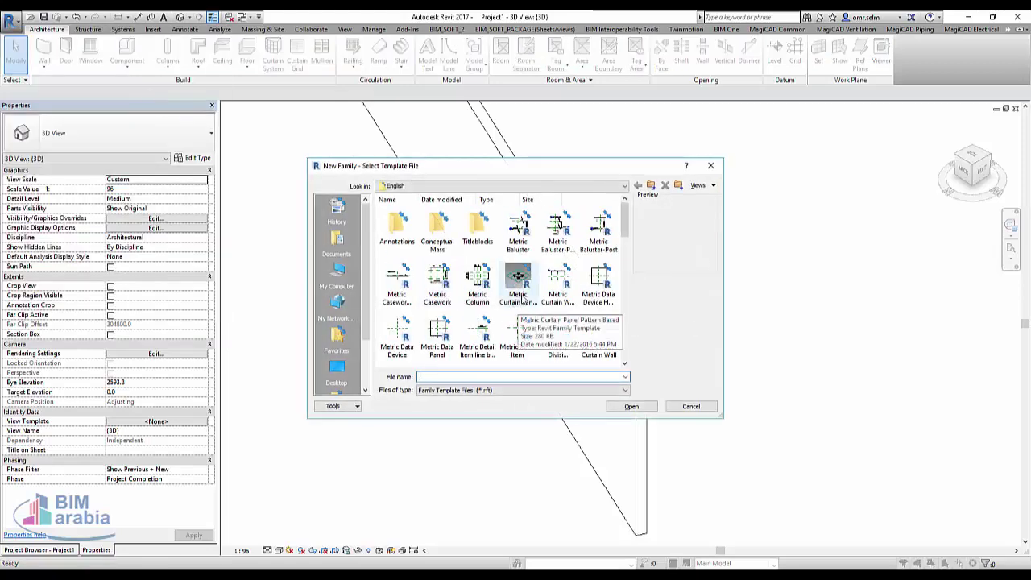
ctrl+scroll(517, 289, down, 3)
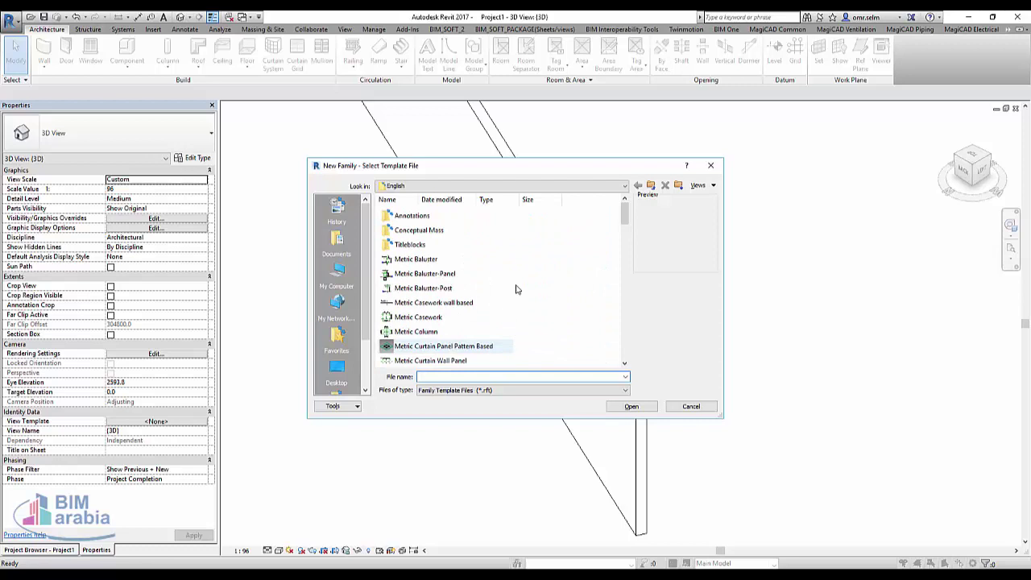
scroll(517, 288, down, 3)
scroll(517, 288, down, 2)
scroll(517, 288, down, 2)
scroll(517, 288, down, 1)
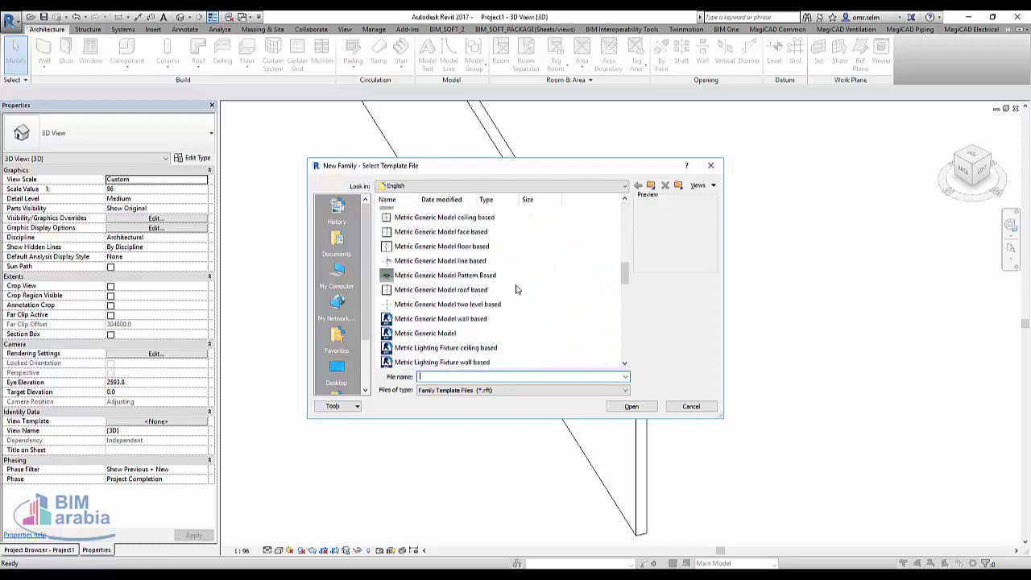
scroll(517, 288, down, 4)
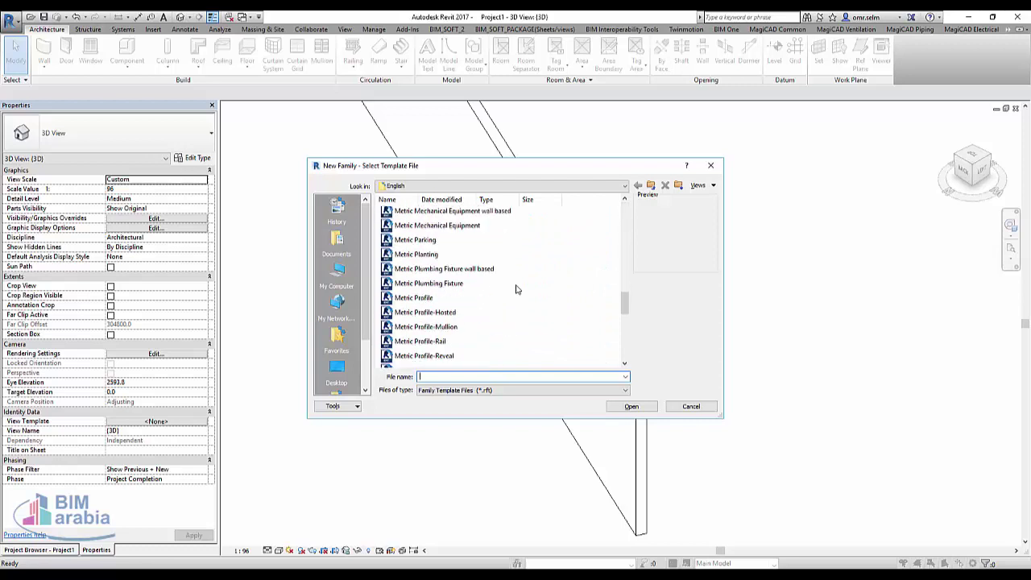
click(427, 298)
click(641, 407)
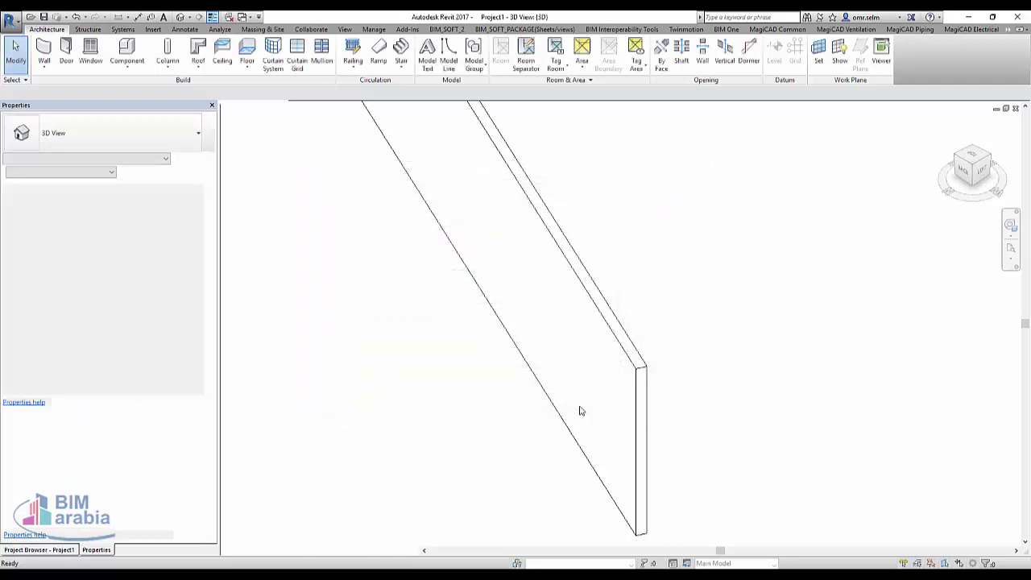
Draw one horizontal and one vertical reference plane in the profile family
scroll(451, 368, down, 2)
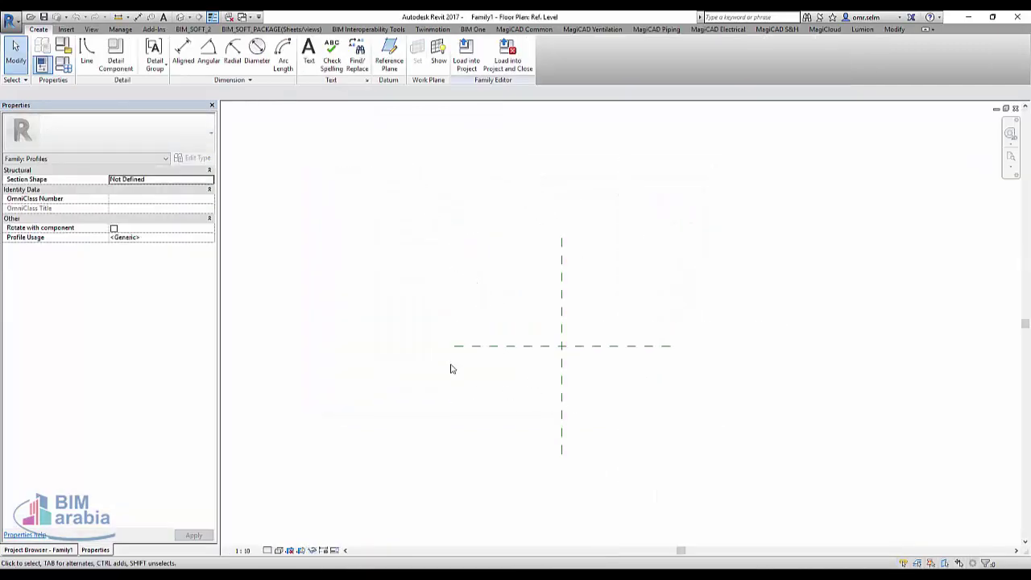
scroll(506, 340, down, 2)
click(506, 348)
click(48, 29)
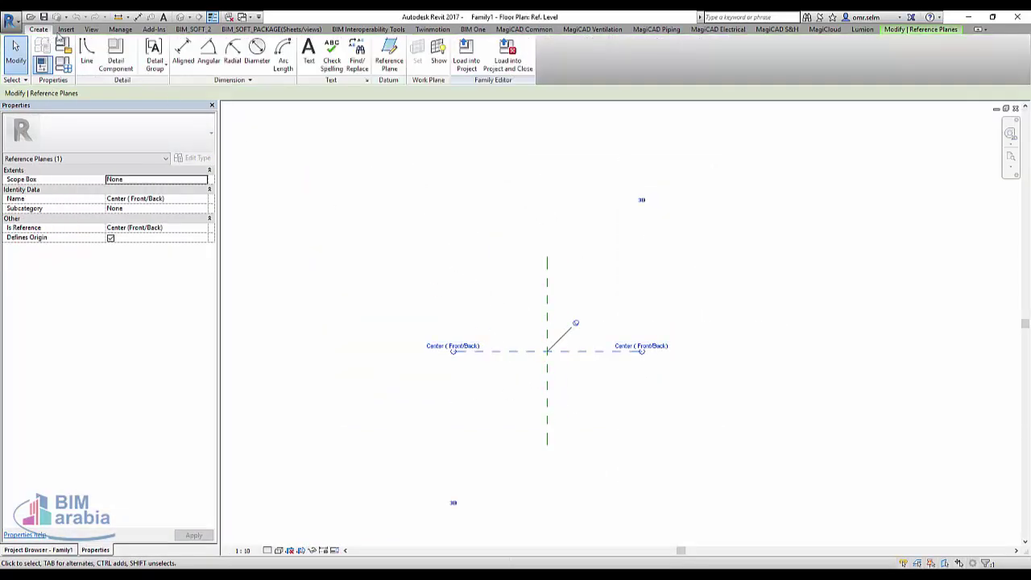
click(389, 58)
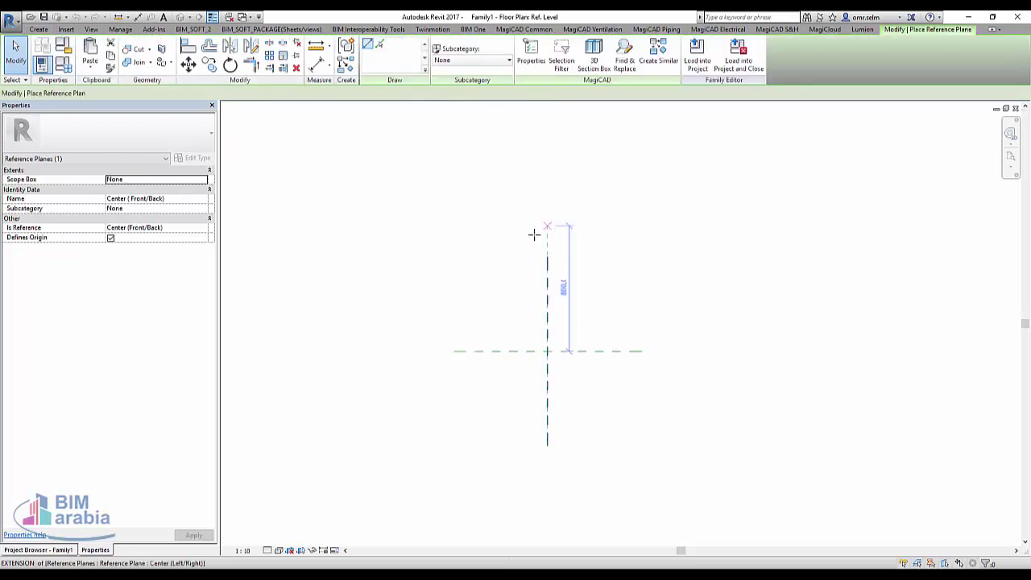
click(427, 256)
click(670, 257)
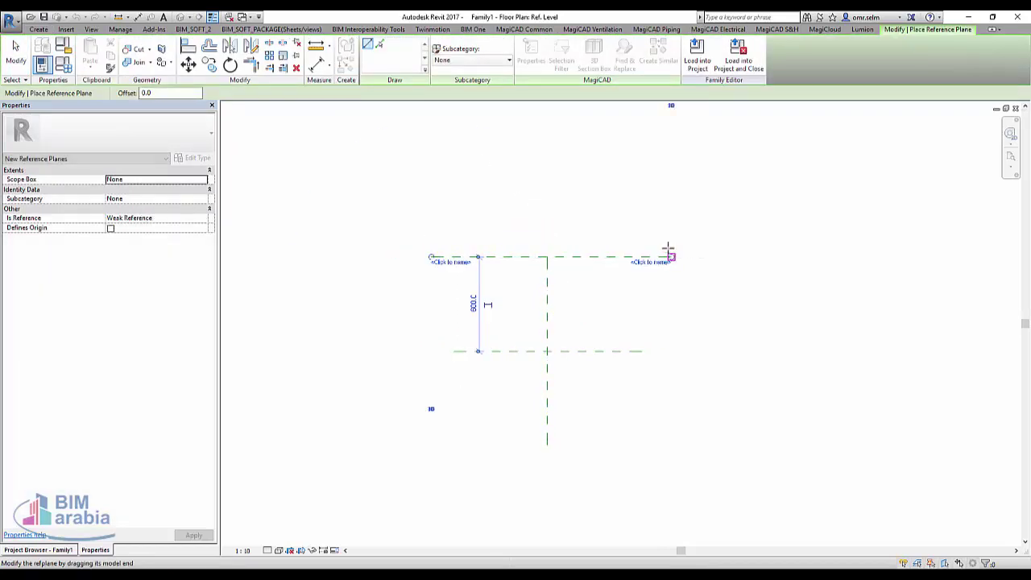
click(580, 219)
click(582, 441)
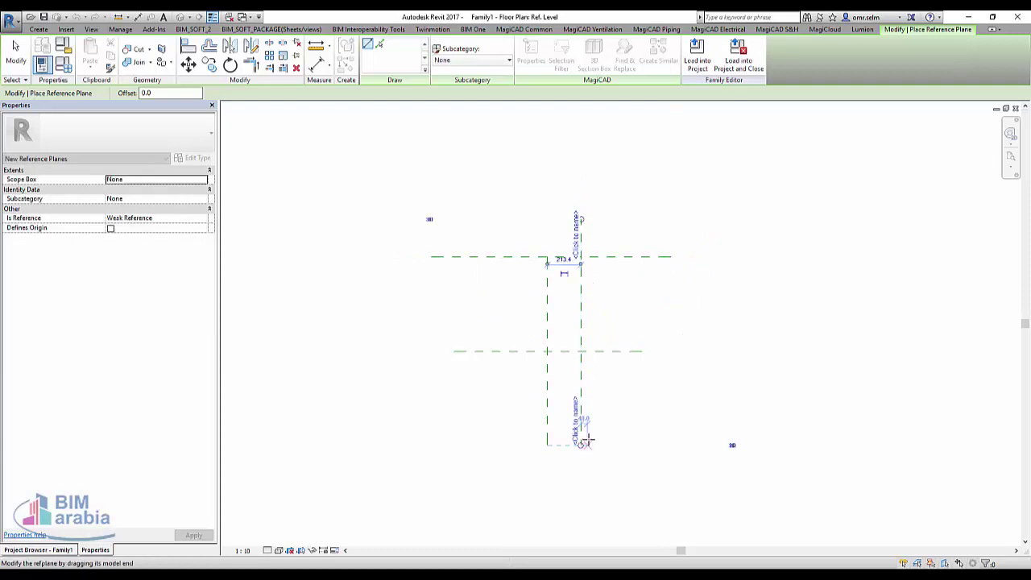
key(Escape)
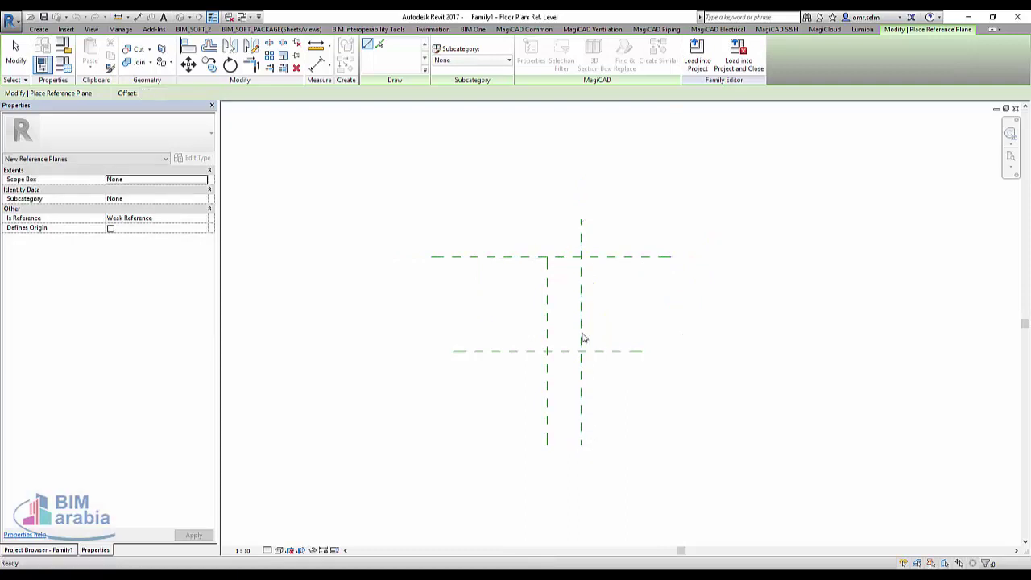
key(Escape)
Offset the new horizontal reference plane to 3500
scroll(576, 265, up, 2)
click(590, 272)
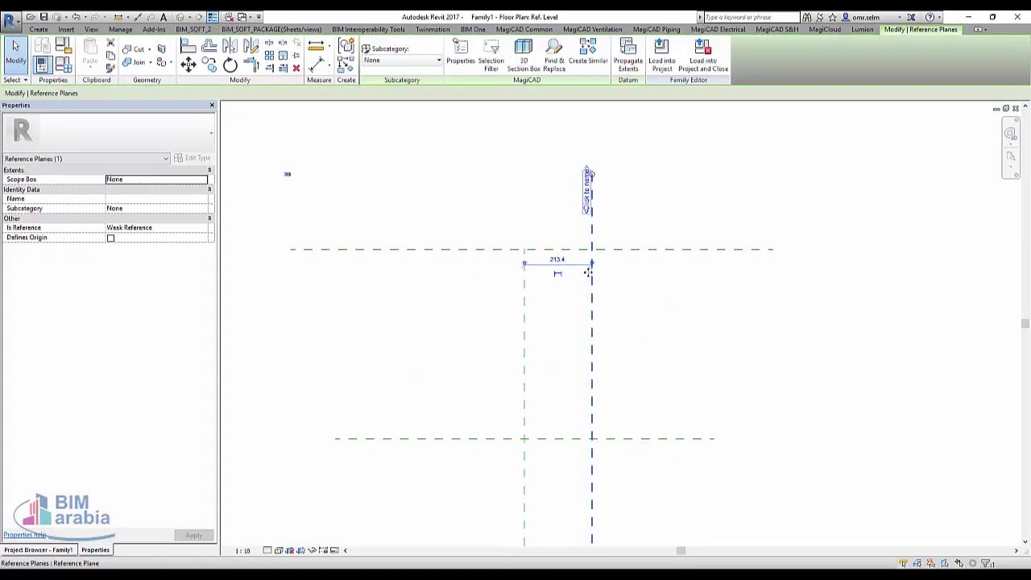
click(639, 289)
scroll(628, 293, down, 1)
scroll(623, 301, down, 2)
middle_drag(580, 368, 525, 453)
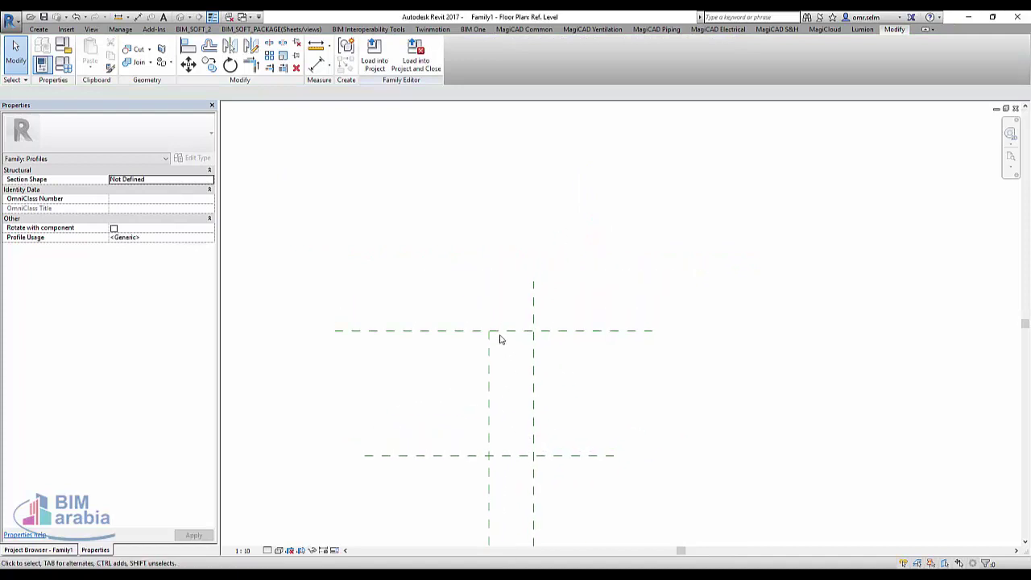
click(508, 340)
click(512, 241)
click(520, 331)
click(393, 392)
text(3500)
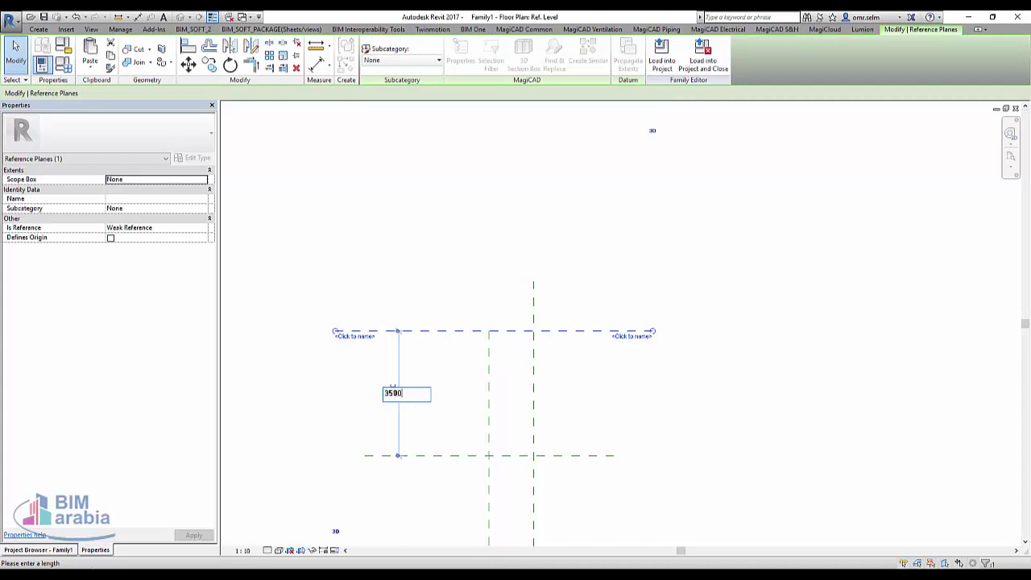
key(Return)
Set the gap between the vertical reference planes to 300
scroll(515, 415, down, 1)
scroll(516, 402, down, 2)
scroll(511, 387, up, 2)
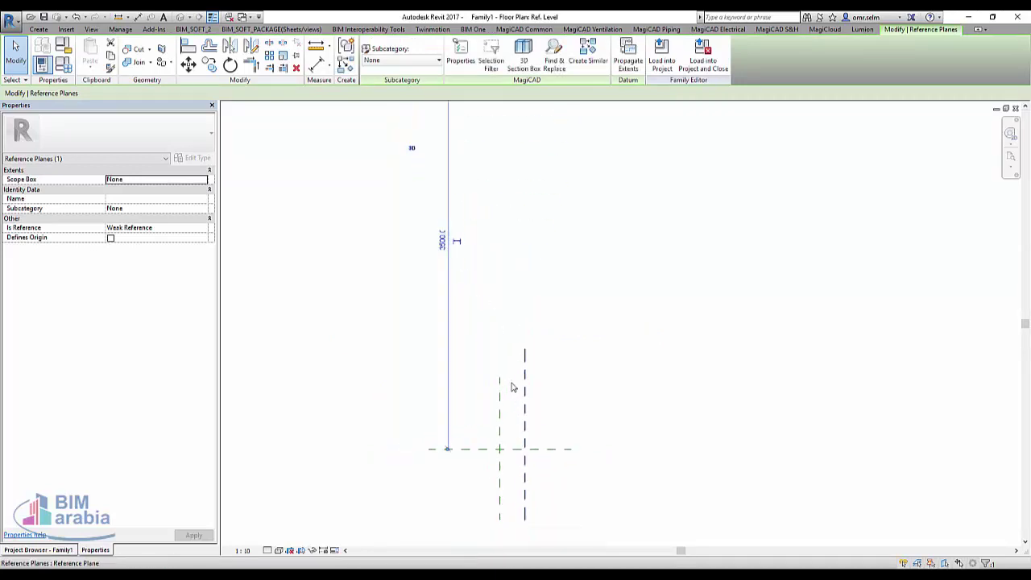
click(525, 472)
scroll(507, 487, up, 3)
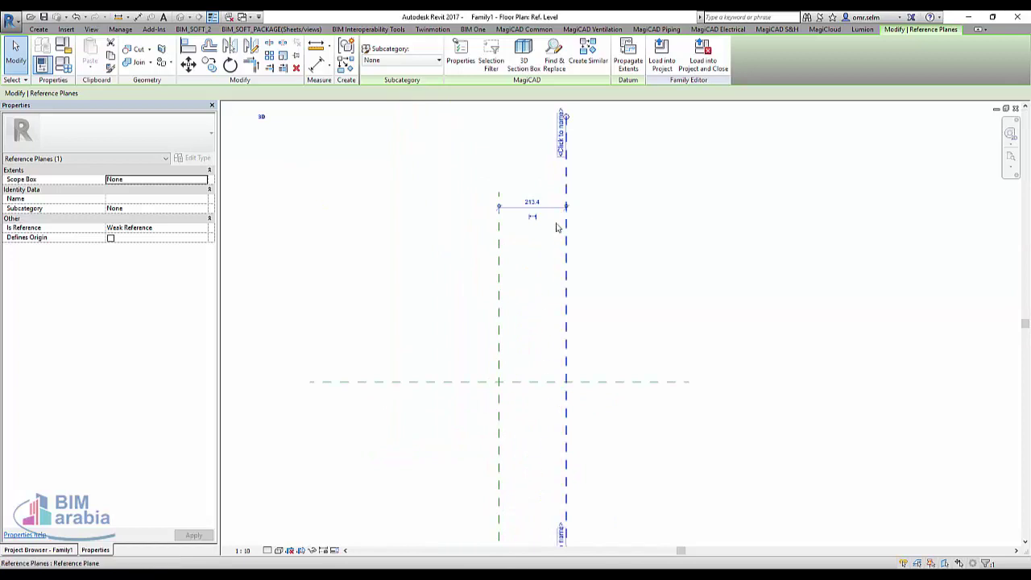
click(533, 202)
text(300)
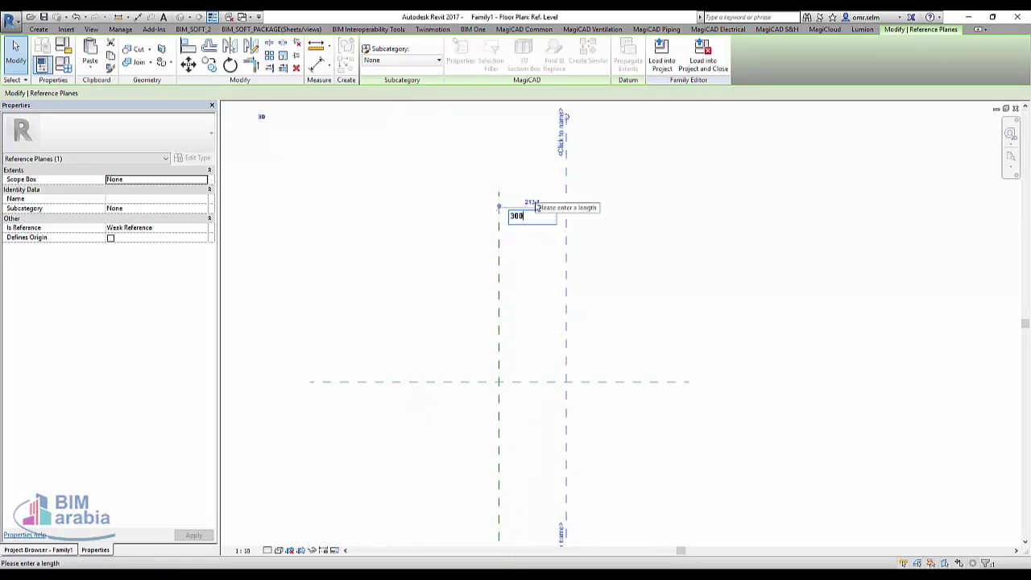
key(Return)
Make the 300 dimension between the vertical planes permanent
click(686, 318)
scroll(685, 318, down, 1)
scroll(672, 374, down, 2)
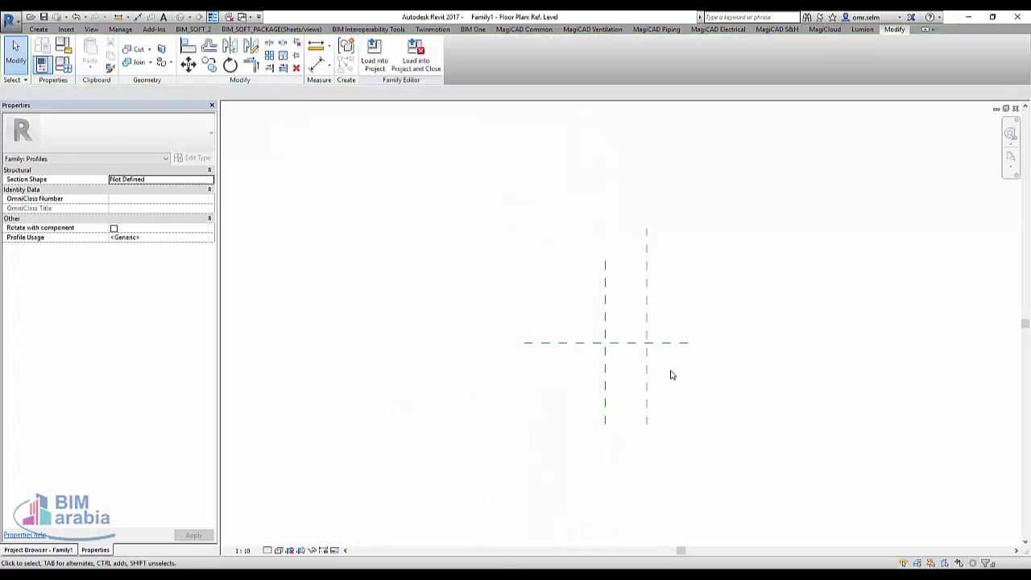
click(646, 372)
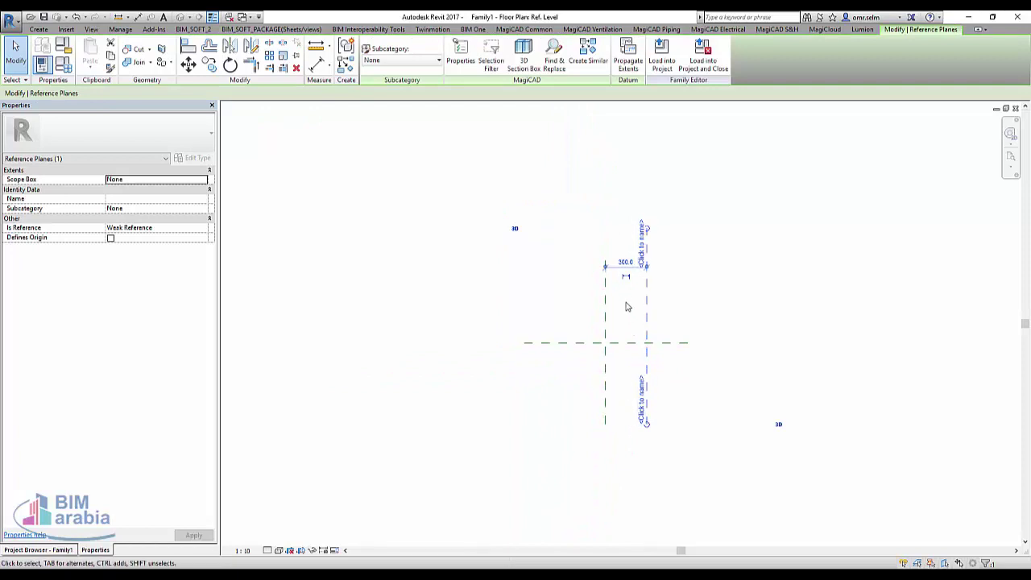
click(625, 276)
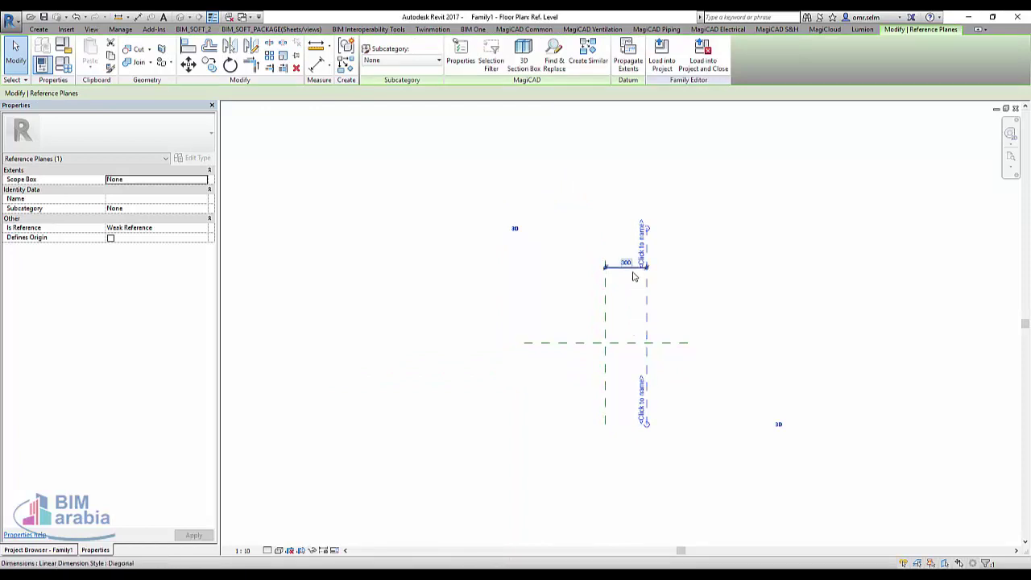
scroll(627, 283, up, 1)
scroll(616, 272, up, 3)
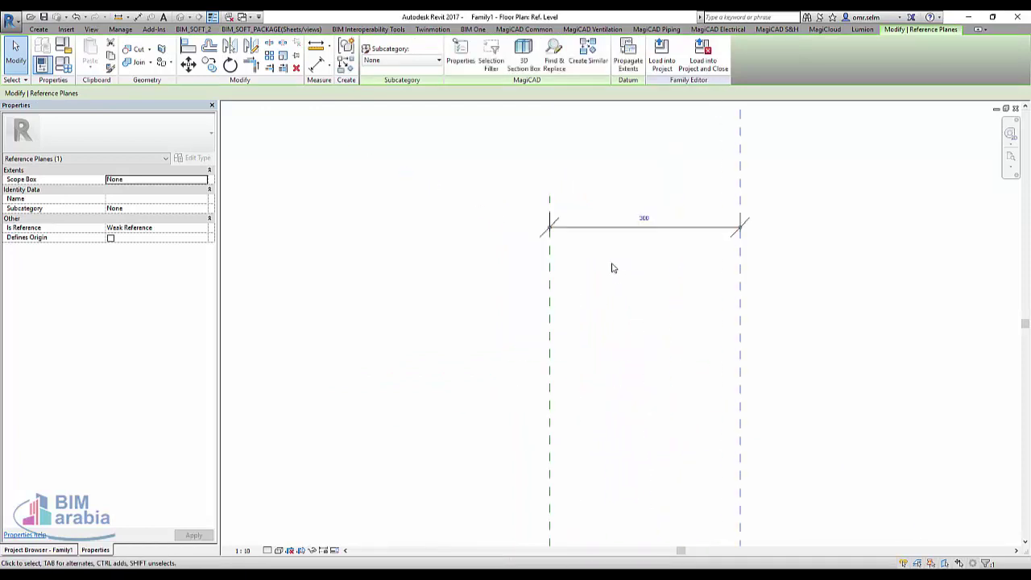
Label the 300 width dimension with a new parameter named w
click(603, 228)
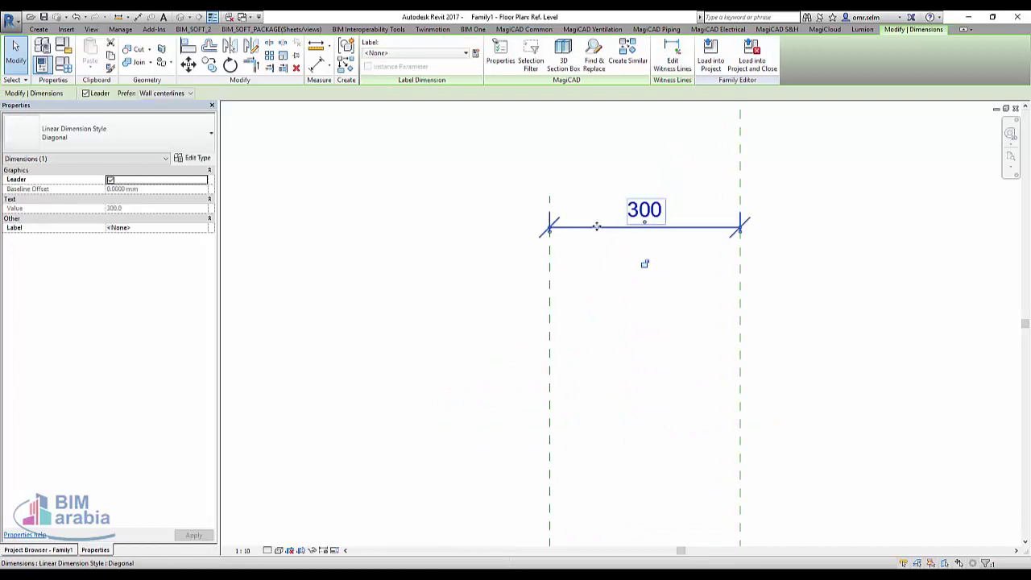
click(474, 54)
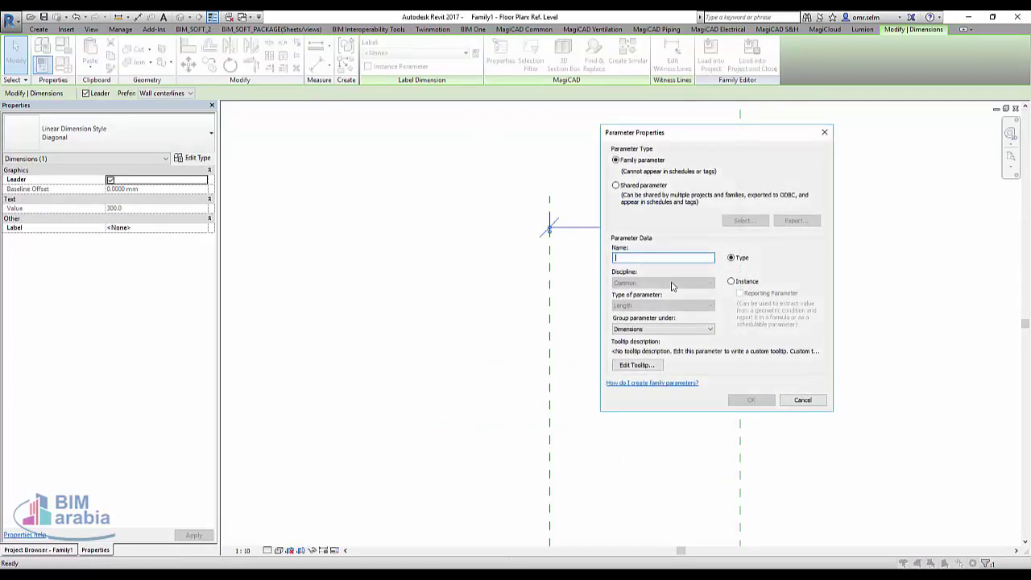
text(w)
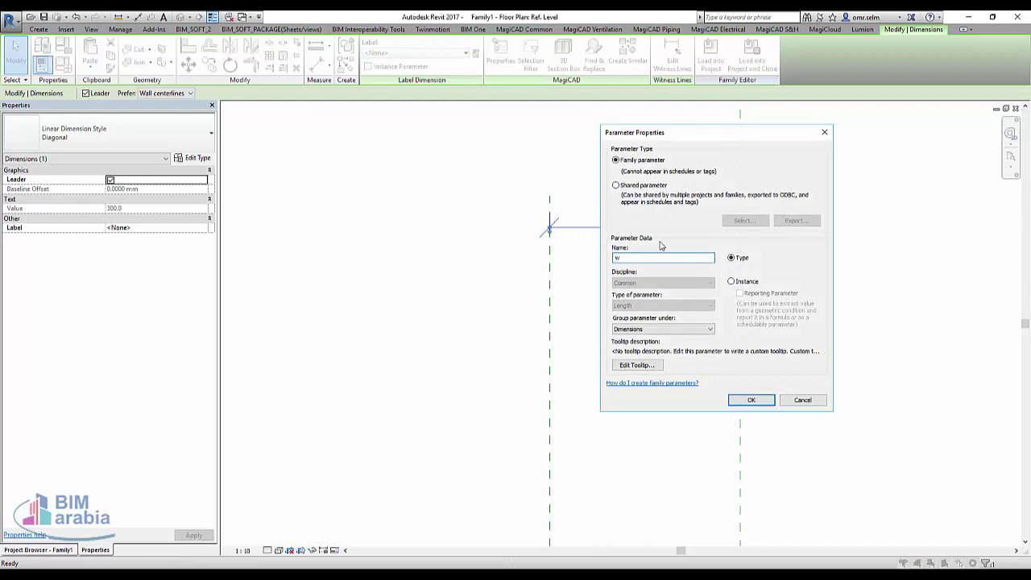
click(751, 400)
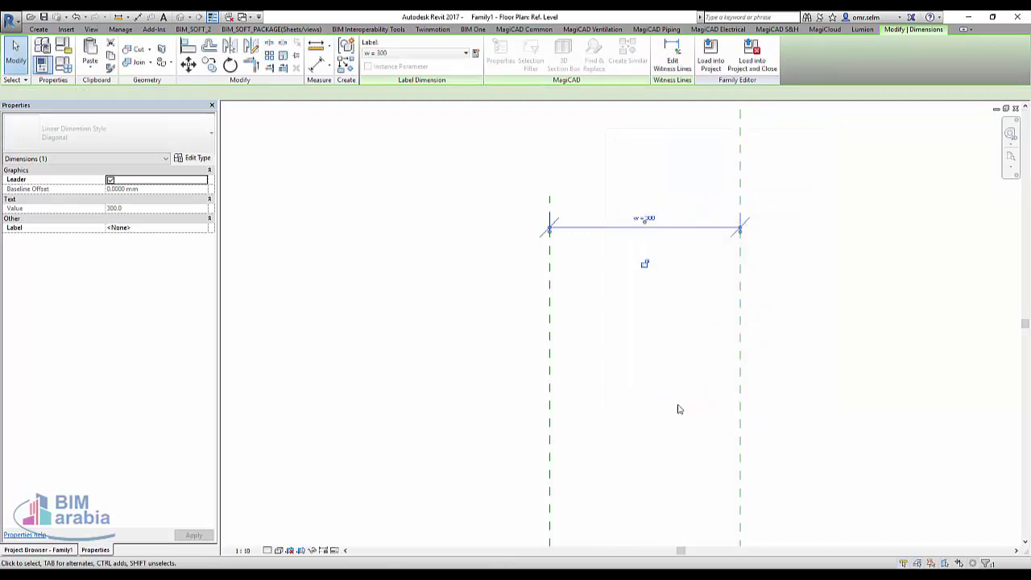
scroll(644, 416, down, 3)
scroll(610, 316, down, 2)
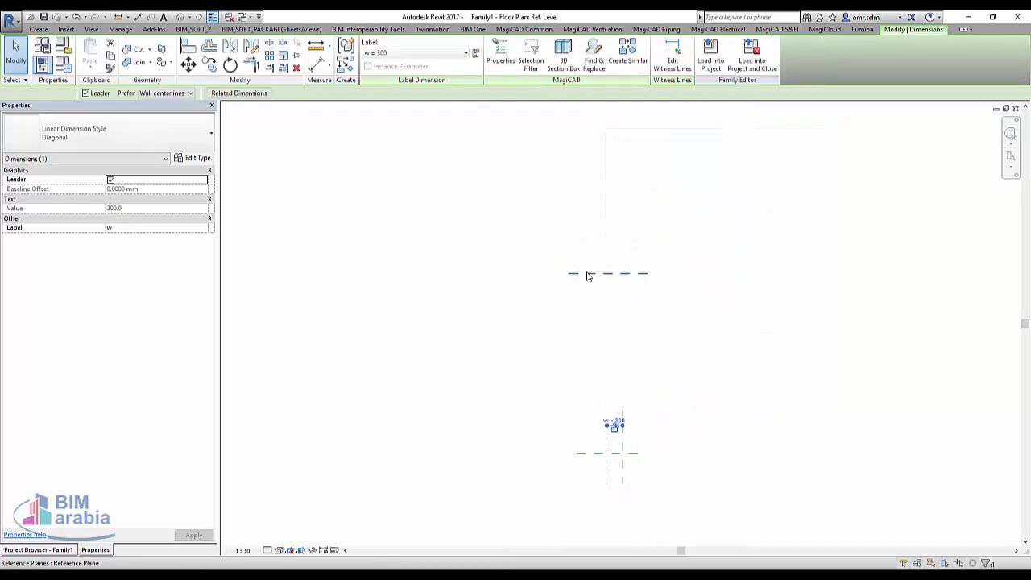
Label the 3500 height dimension with a new parameter named h
click(585, 354)
scroll(584, 362, up, 3)
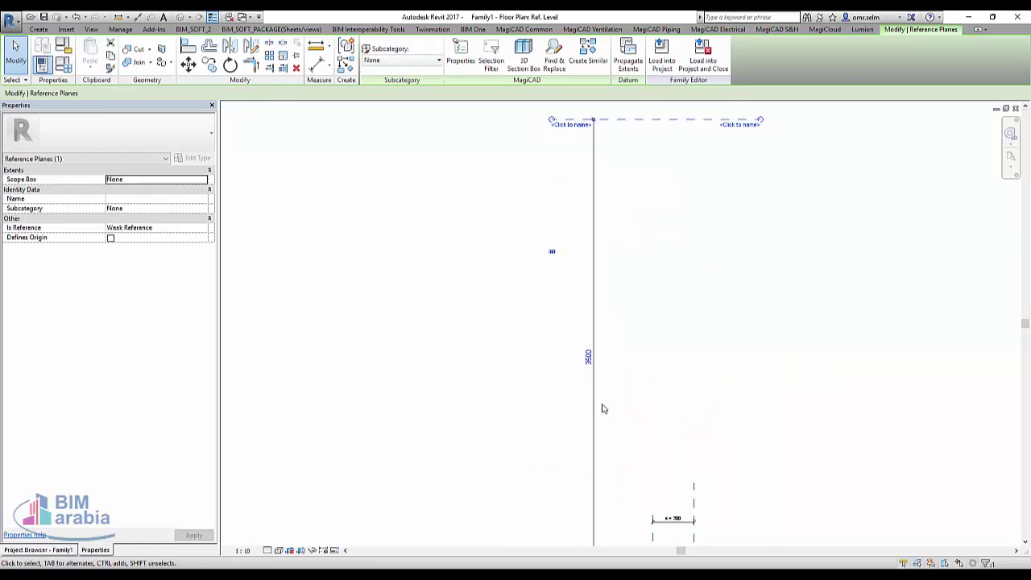
click(588, 357)
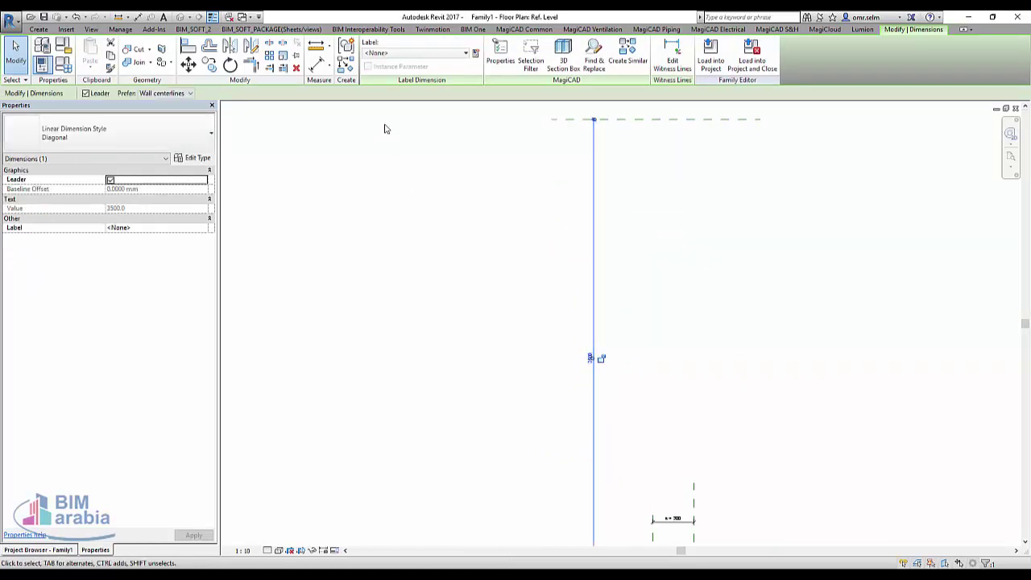
click(476, 54)
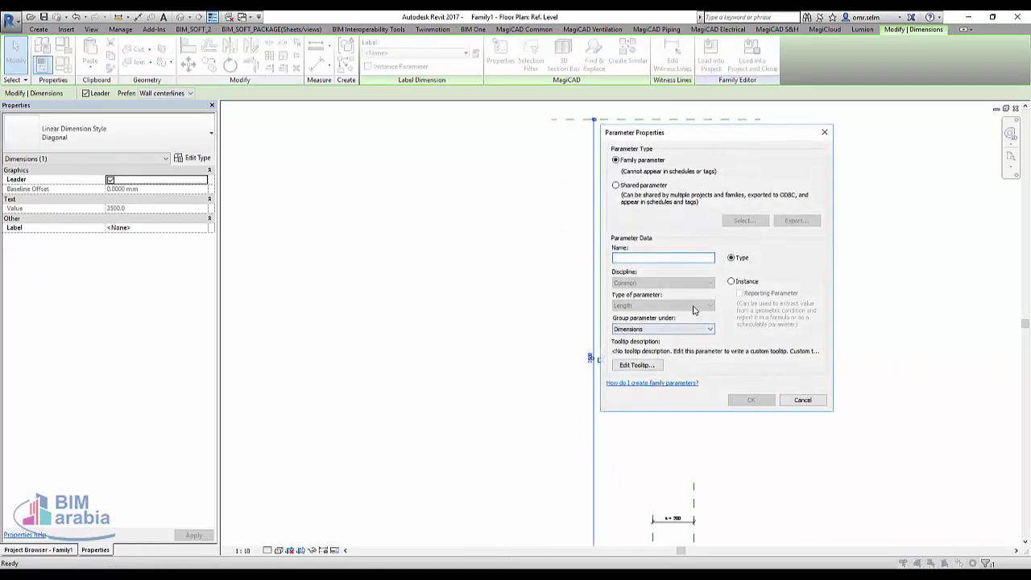
text(h)
click(750, 401)
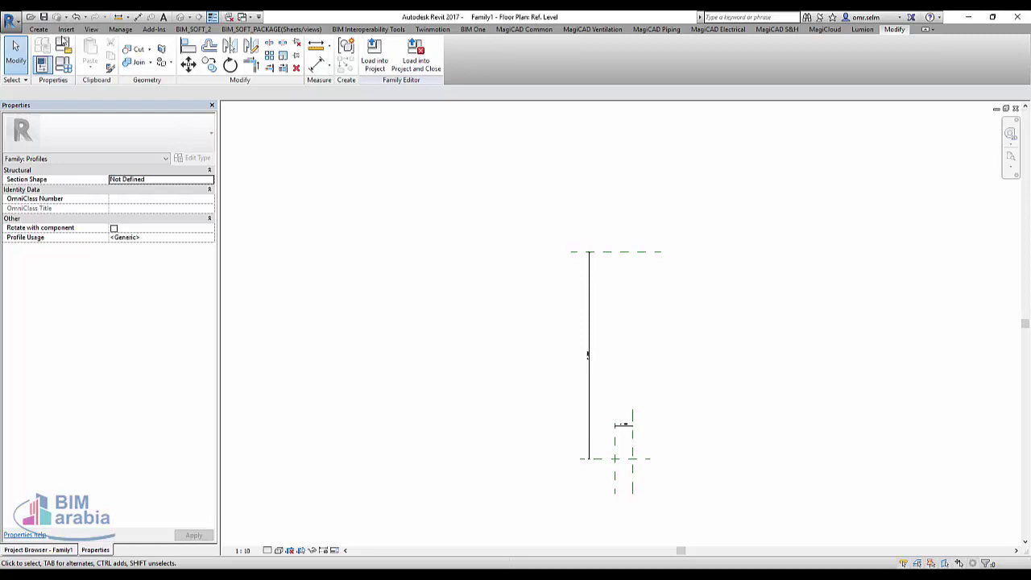
Draw a vertical profile line up to the top plane and a sloped line down to the right plane
click(38, 29)
click(87, 50)
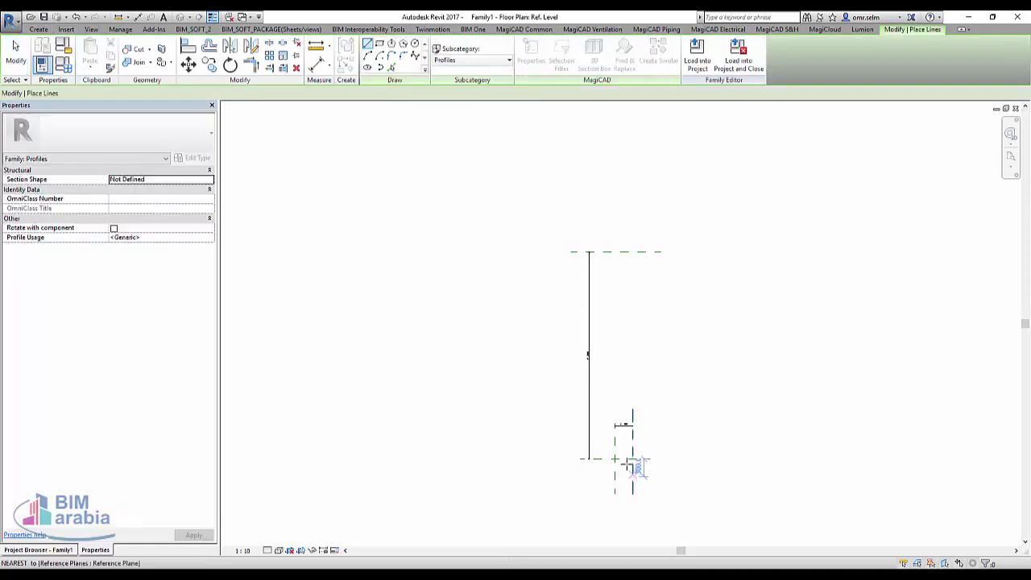
click(615, 458)
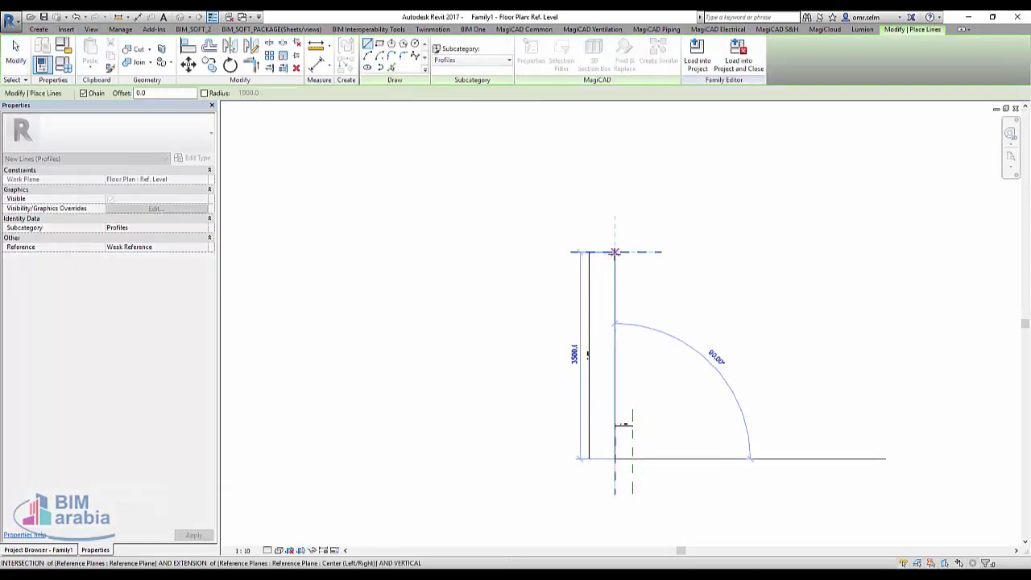
click(615, 252)
scroll(633, 443, up, 4)
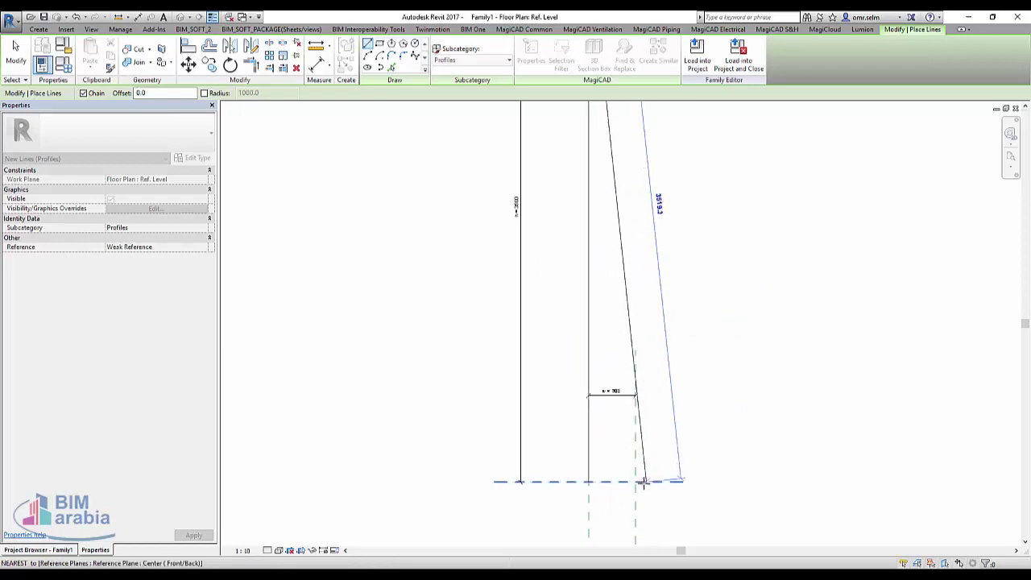
click(636, 482)
key(Escape)
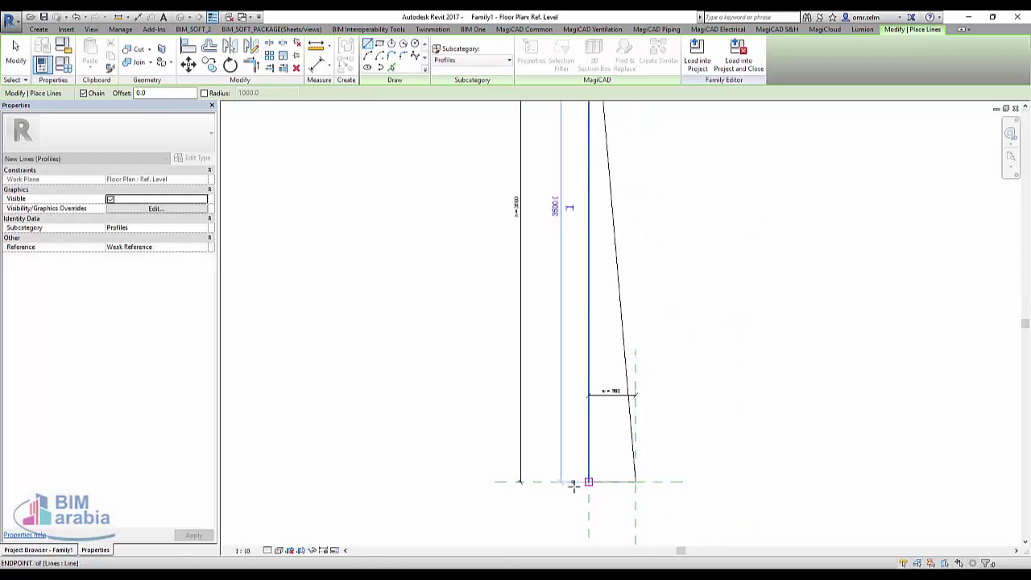
key(Escape)
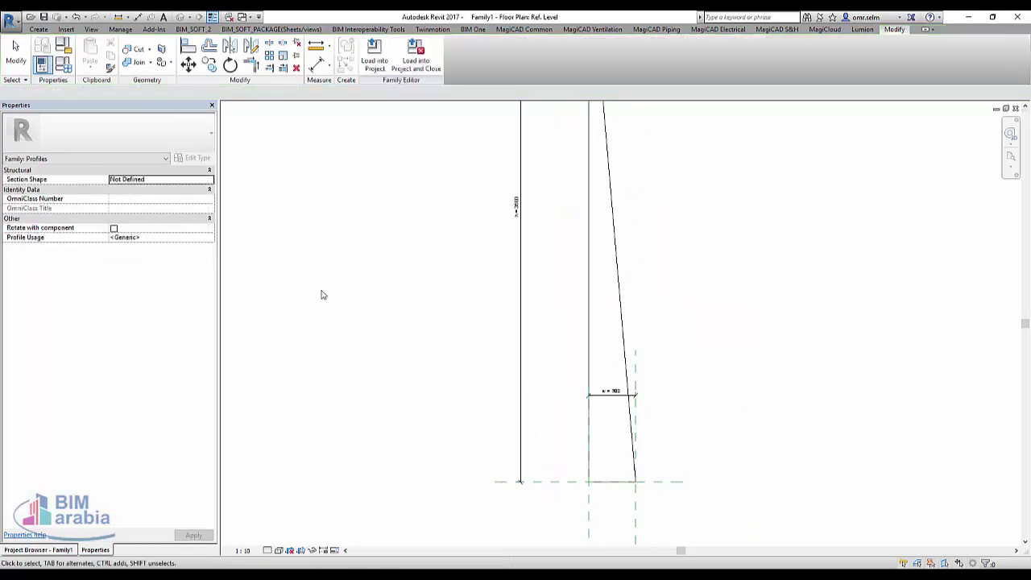
scroll(454, 451, down, 4)
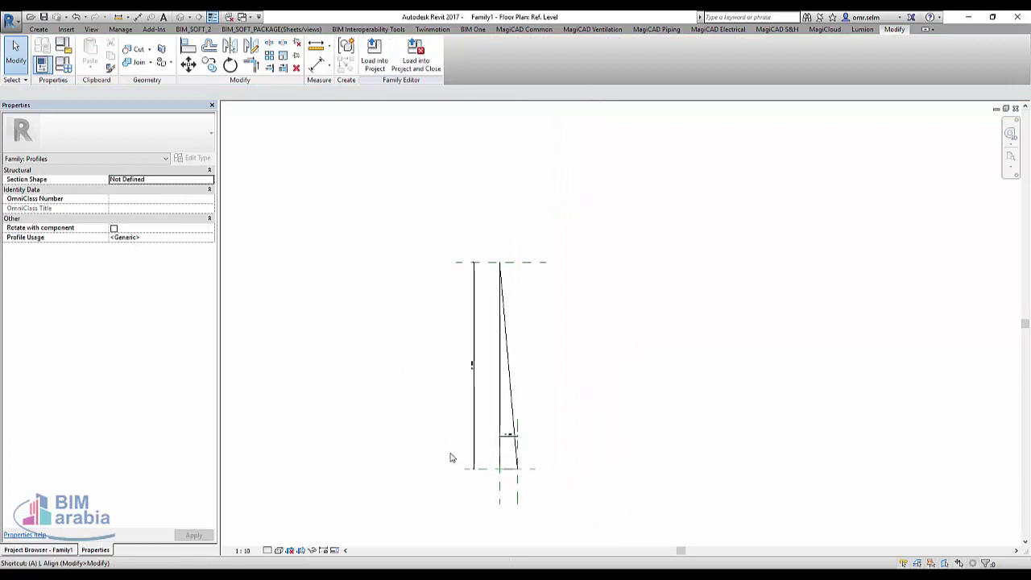
scroll(495, 286, up, 2)
scroll(495, 437, down, 2)
Align the left profile edge and the slanted edge's base to their vertical reference planes
scroll(495, 437, up, 2)
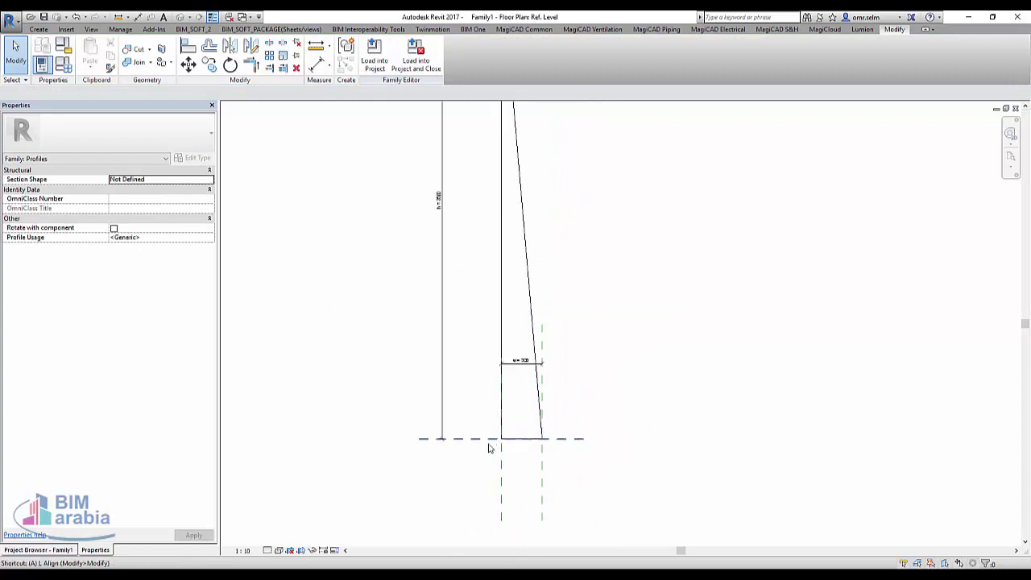
key(l)
scroll(488, 436, up, 3)
click(485, 436)
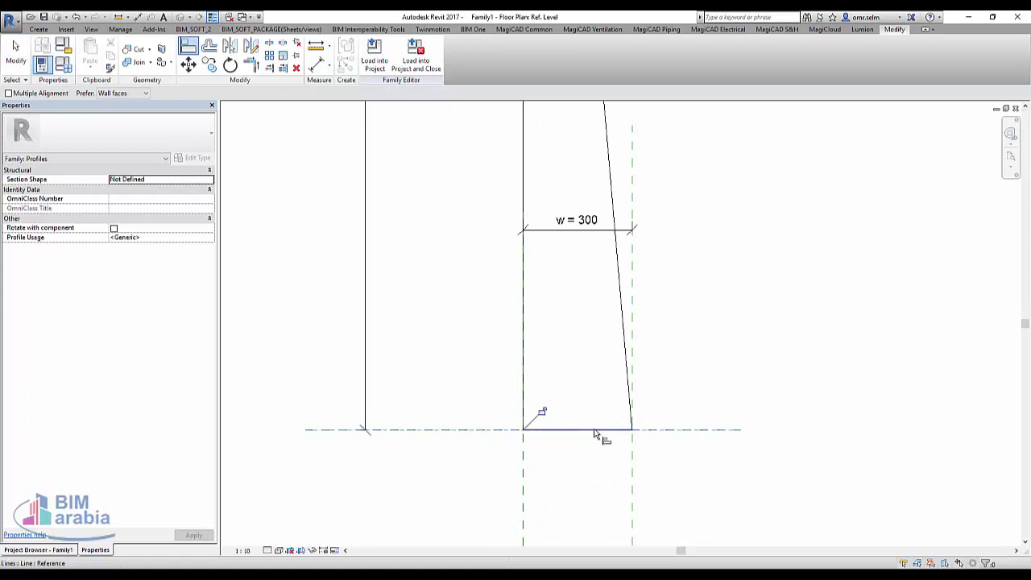
click(523, 386)
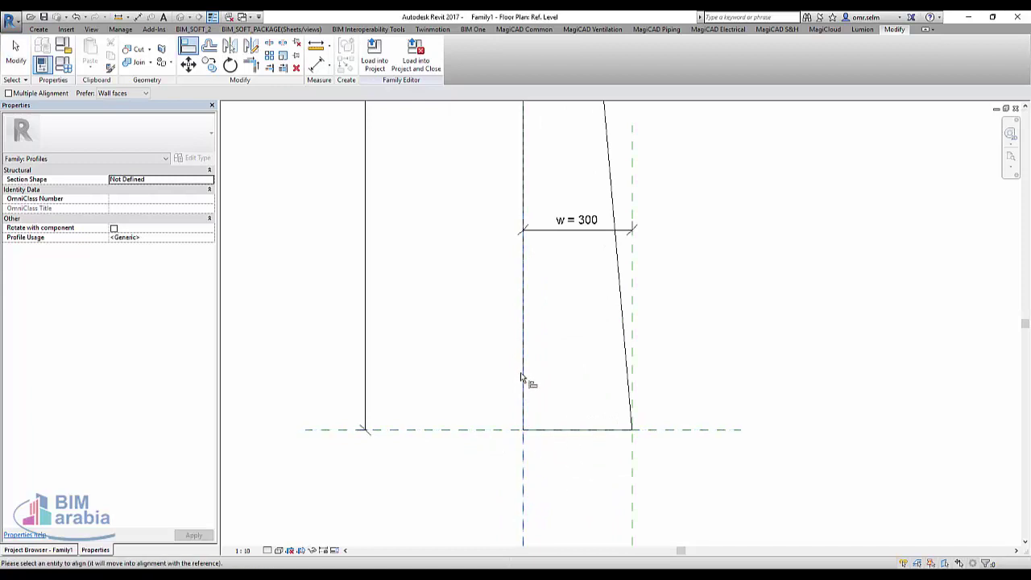
click(523, 380)
click(633, 479)
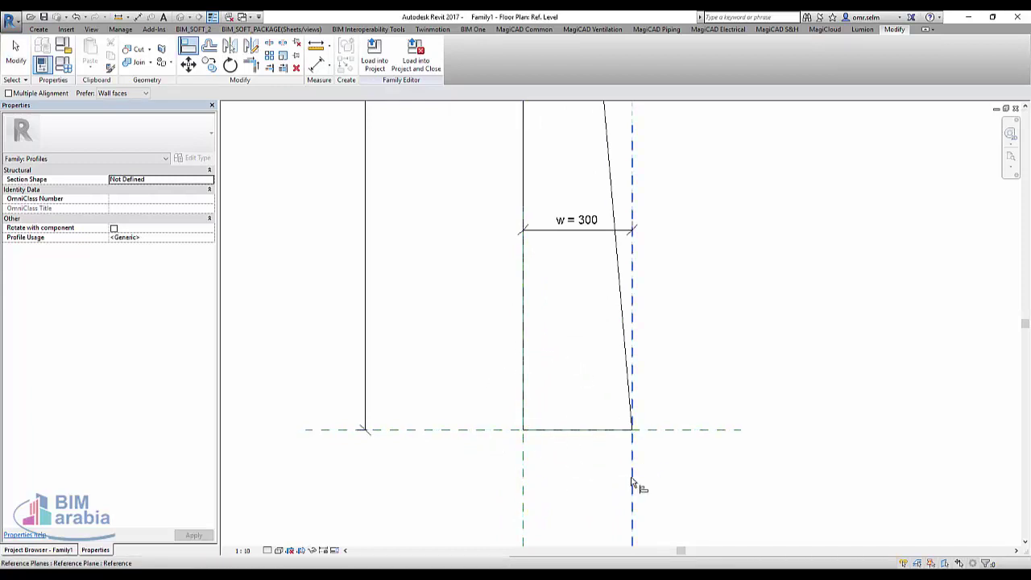
click(636, 431)
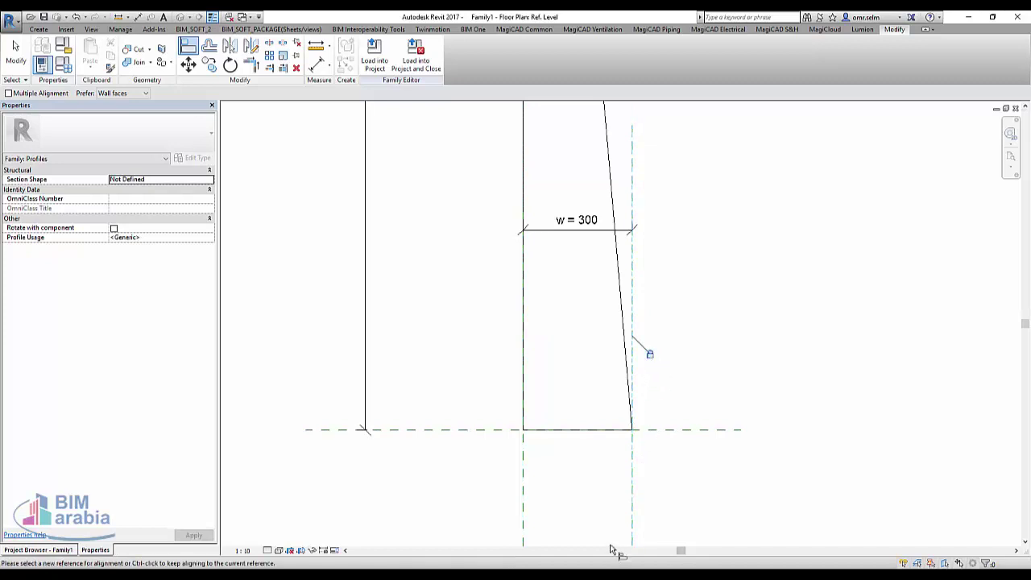
Align to the bottom reference plane, then exit Align and frame the whole tapered profile
scroll(616, 531, down, 3)
scroll(596, 467, up, 3)
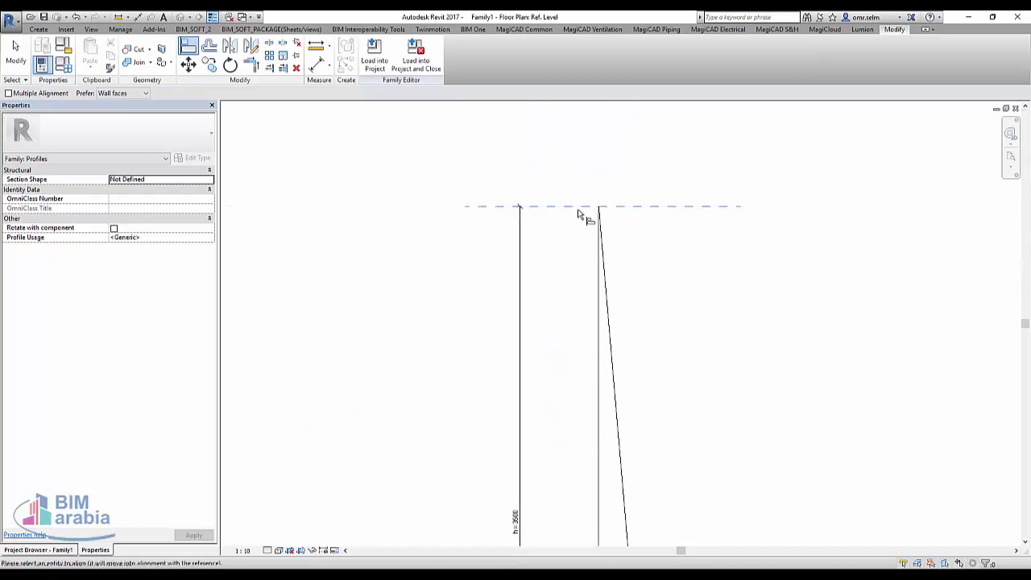
scroll(491, 215, down, 1)
scroll(524, 241, down, 2)
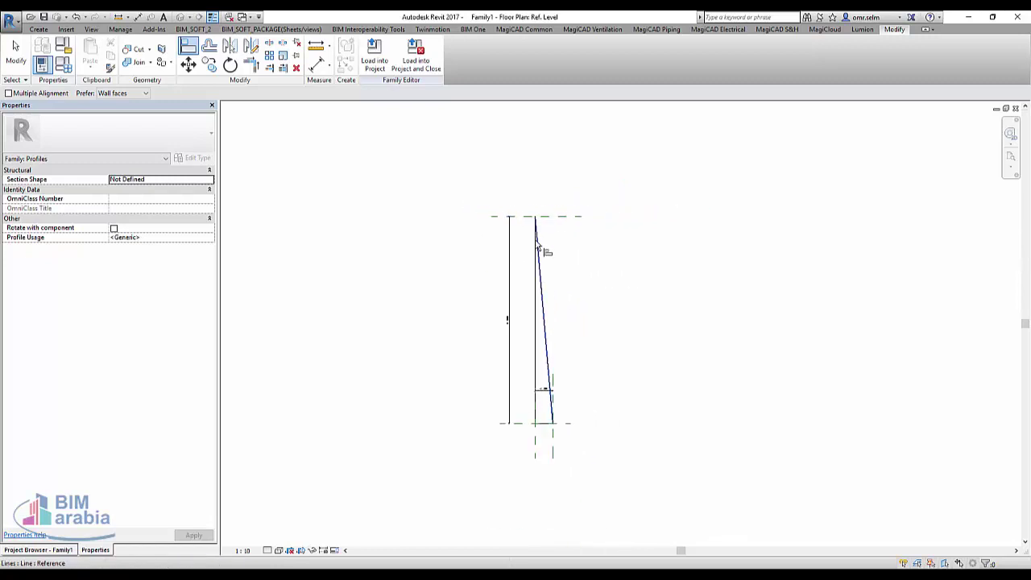
scroll(558, 362, up, 2)
scroll(567, 385, up, 1)
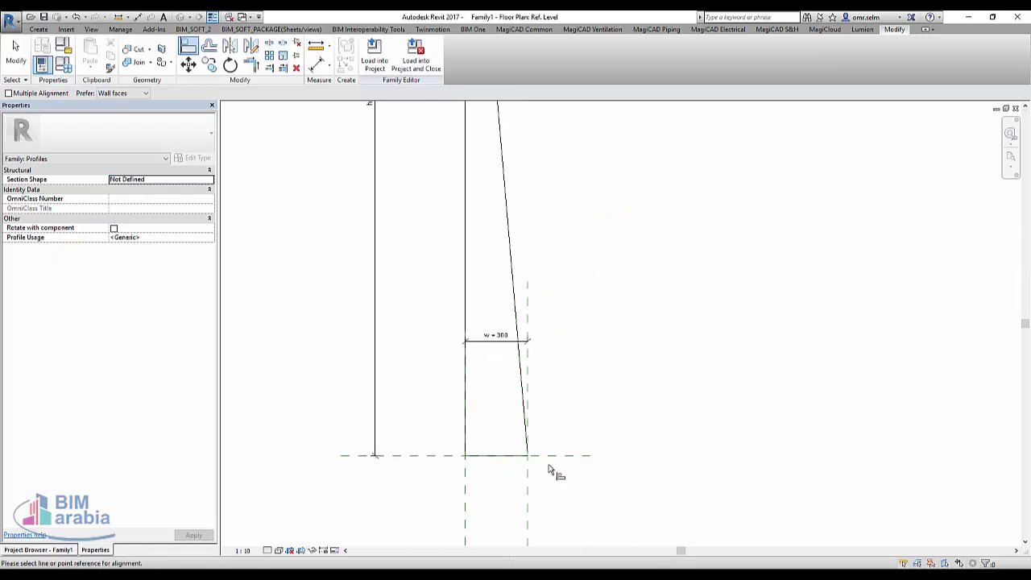
click(590, 461)
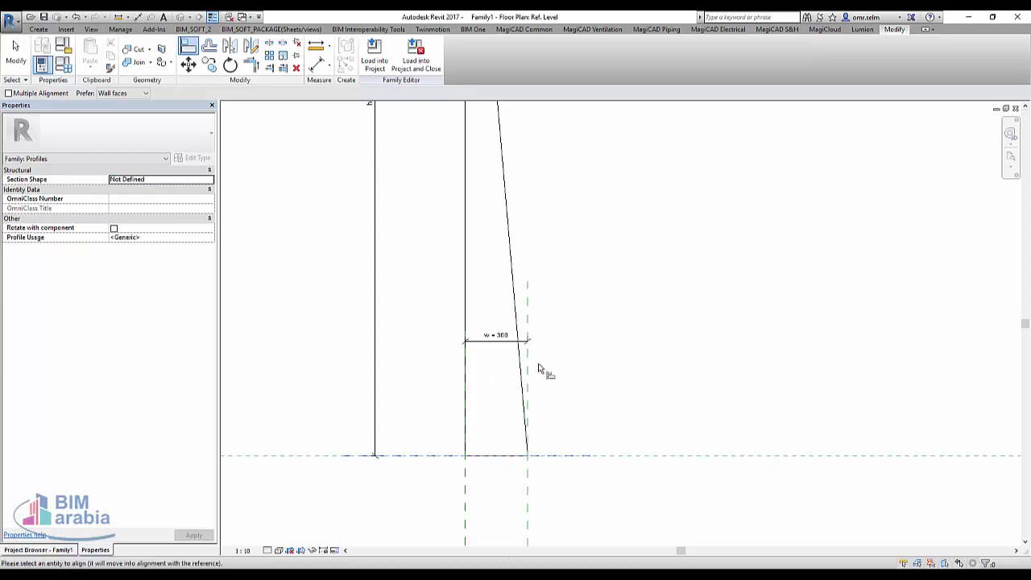
key(Escape)
scroll(584, 407, down, 1)
scroll(640, 172, down, 1)
middle_drag(640, 172, 637, 336)
scroll(631, 337, down, 1)
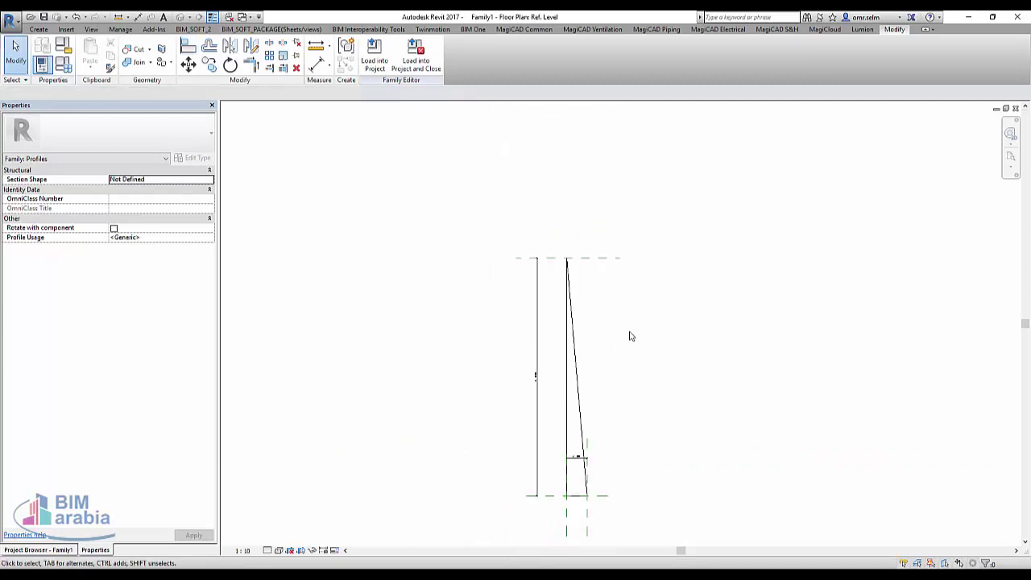
Load the sloped profile into the project and open the Generic - 8" wall's structure in section preview
click(374, 55)
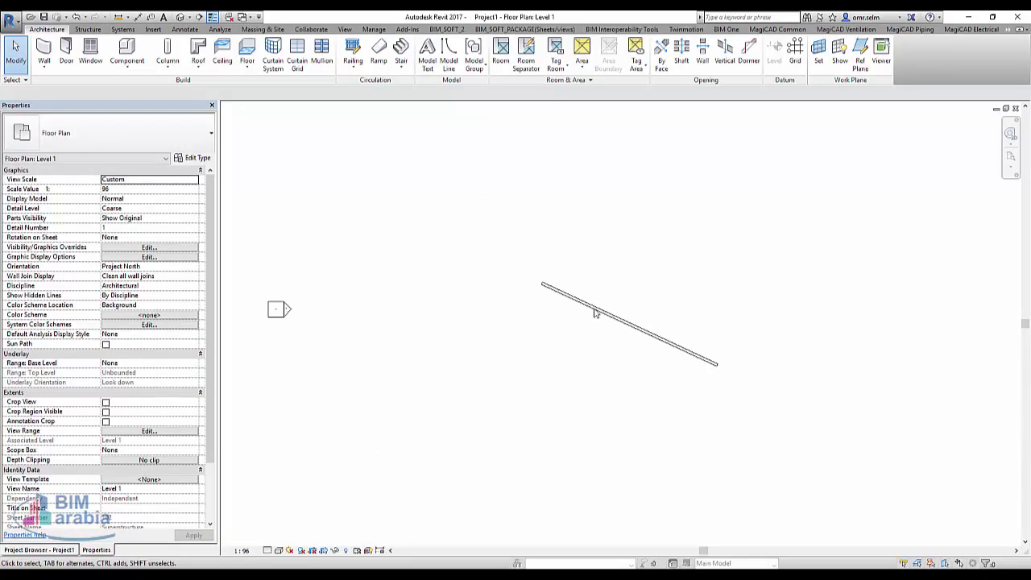
scroll(596, 310, up, 2)
scroll(633, 338, up, 3)
click(652, 321)
scroll(483, 330, down, 3)
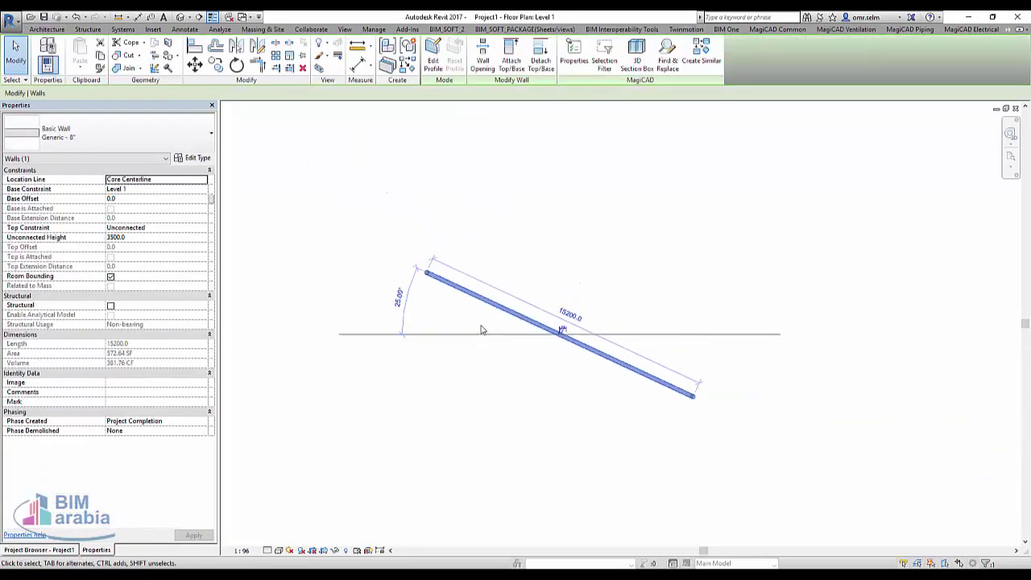
click(194, 158)
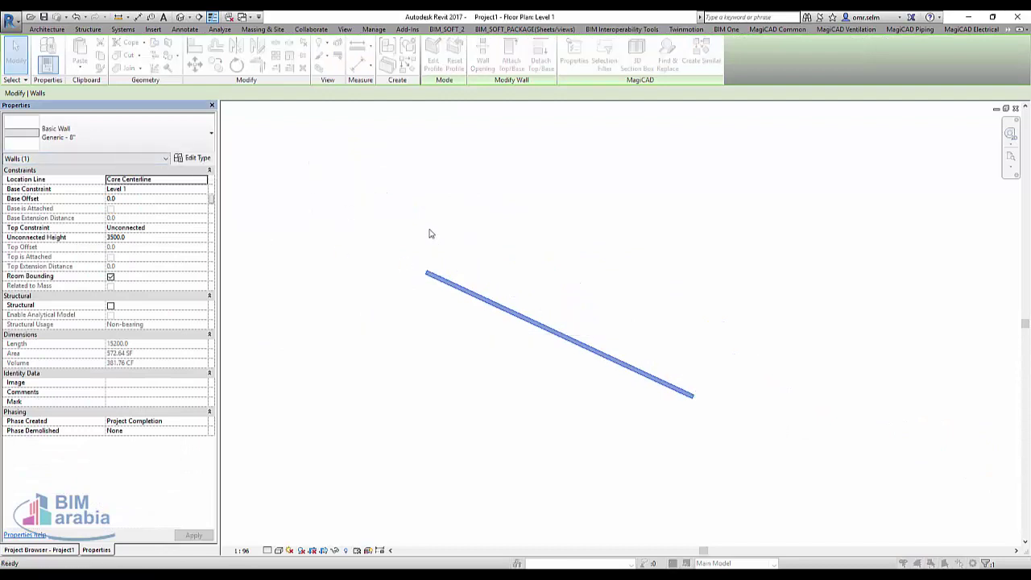
click(718, 253)
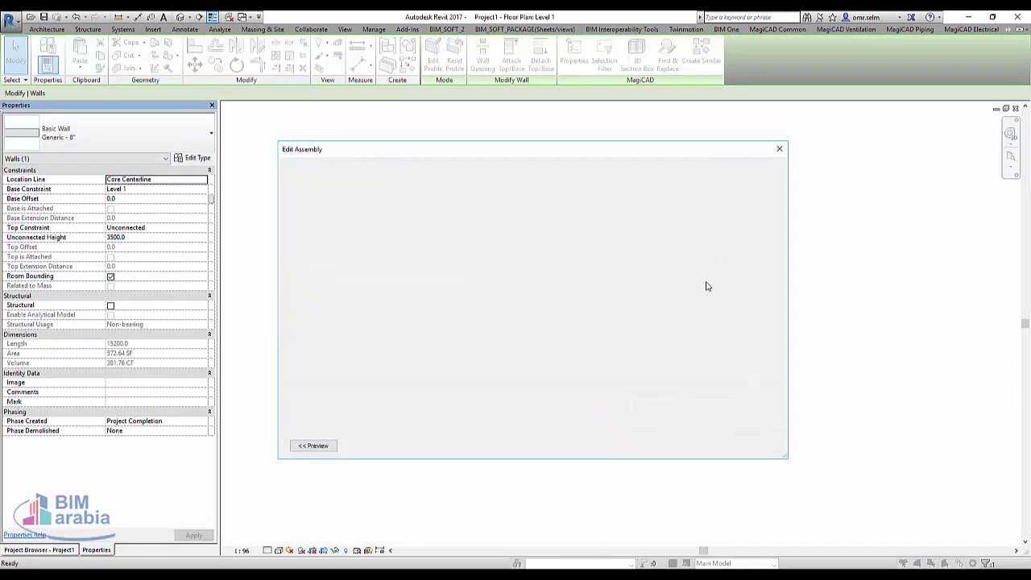
click(314, 446)
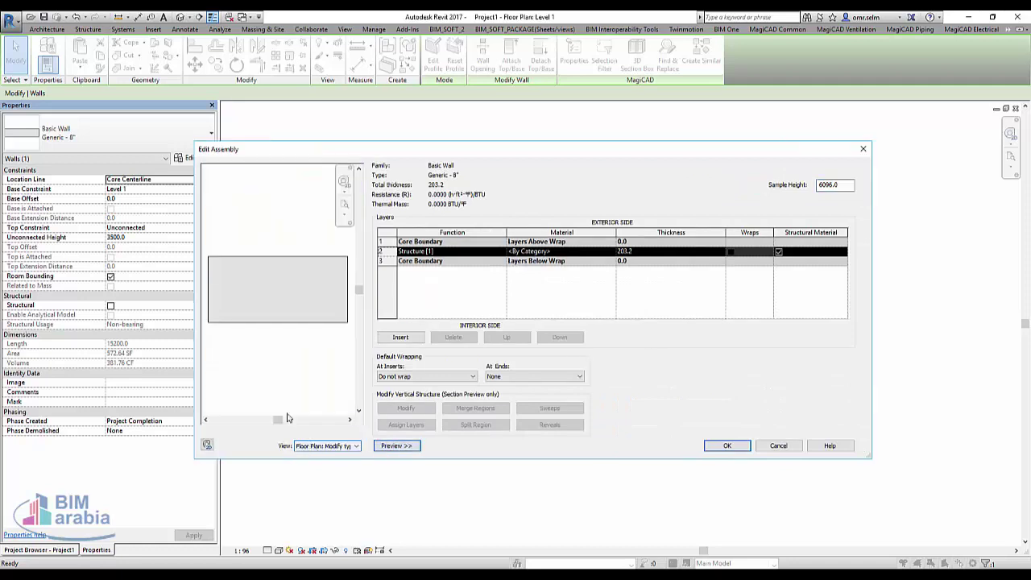
click(340, 446)
click(342, 462)
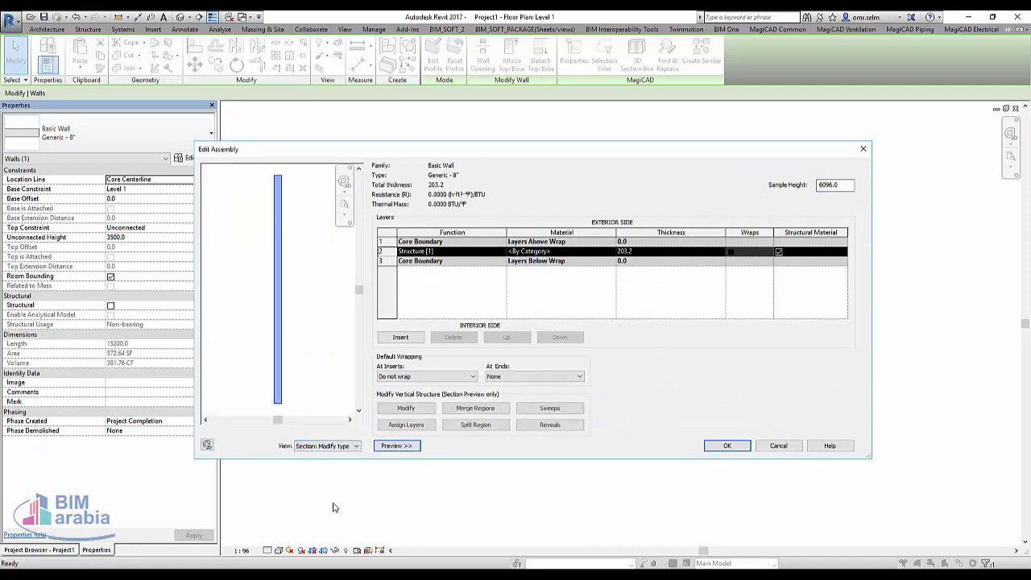
Add a cuttable wall sweep using the Family1 profile and apply it
click(548, 408)
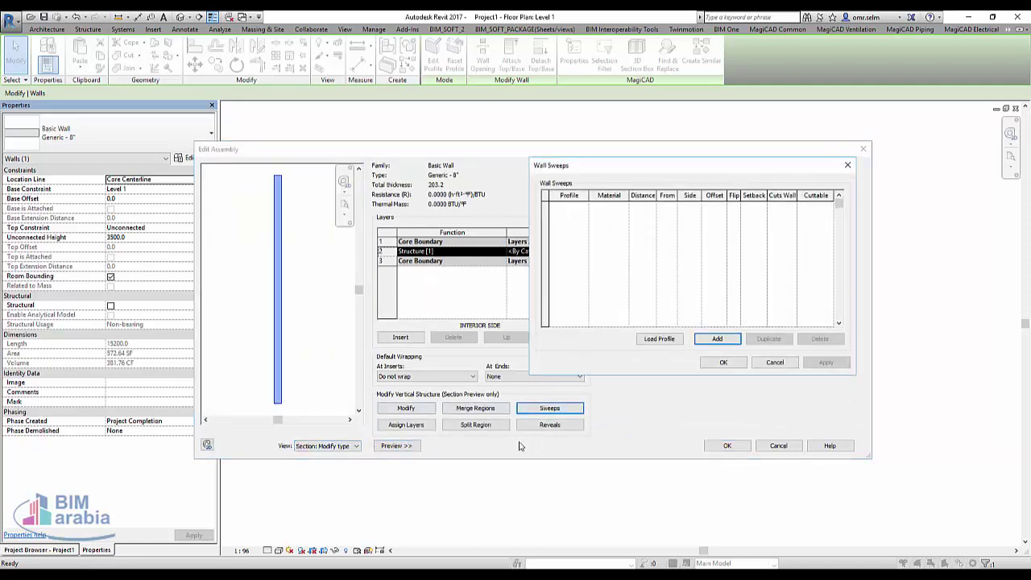
click(715, 339)
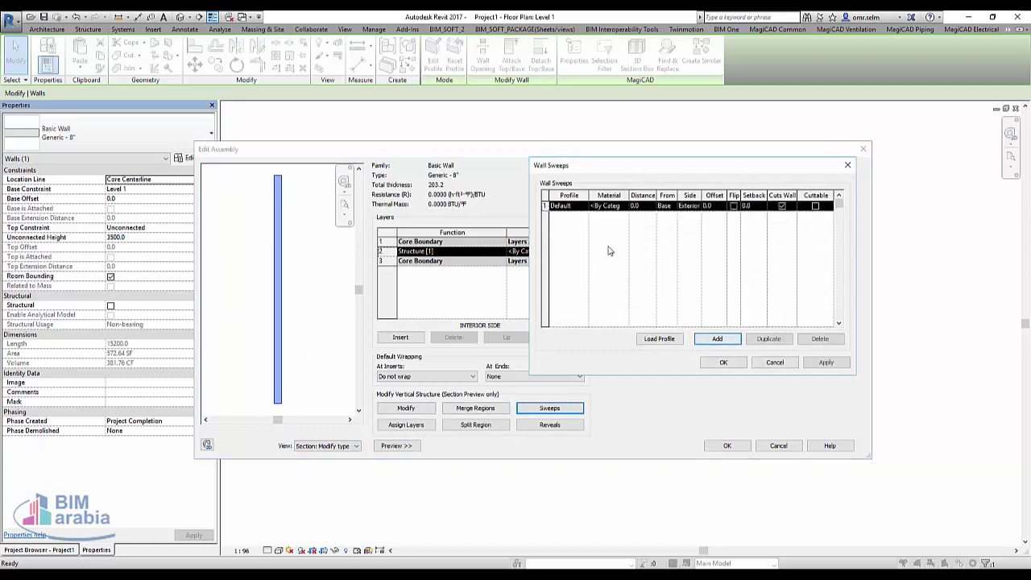
click(581, 206)
click(584, 207)
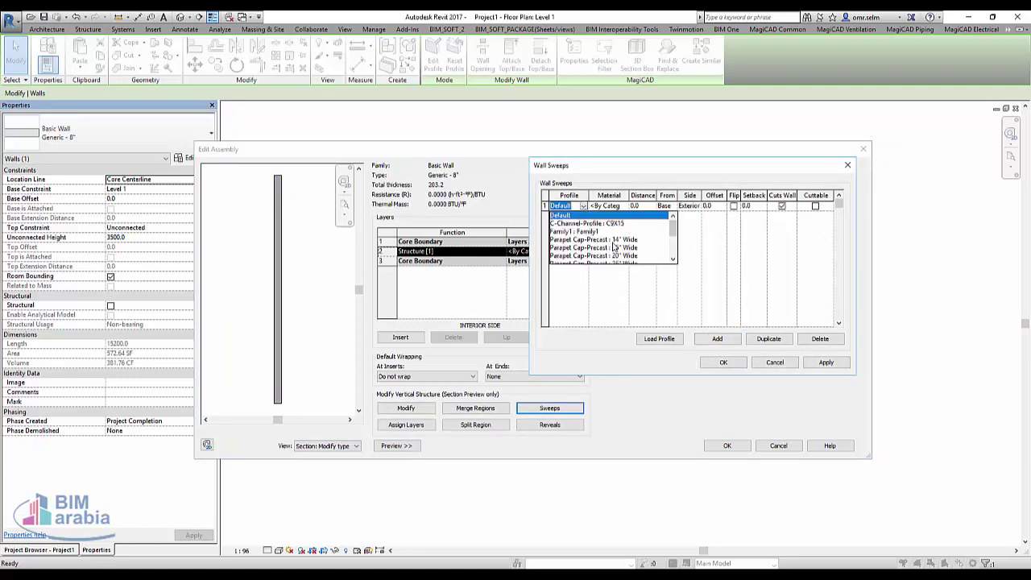
click(574, 231)
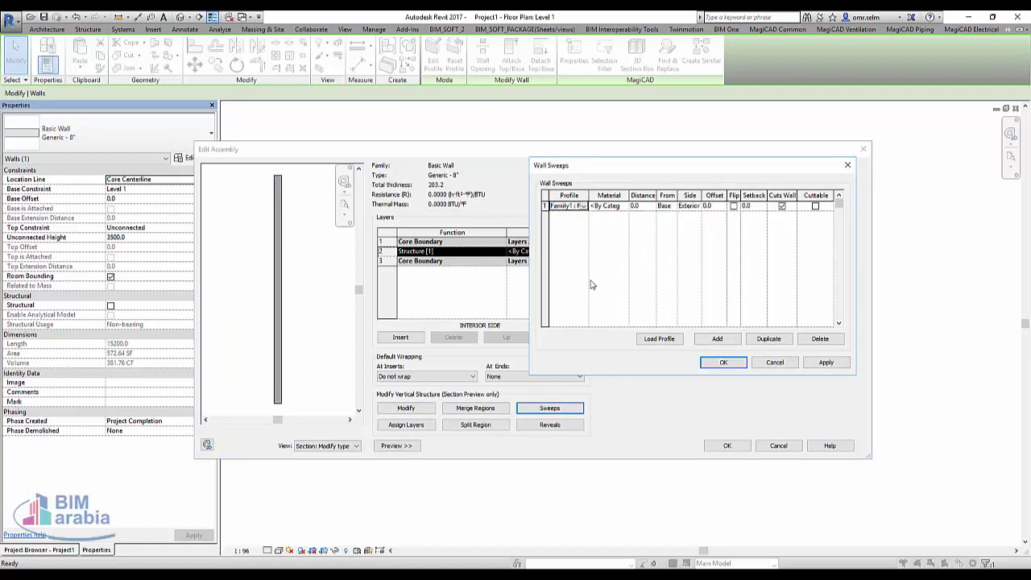
click(815, 206)
click(825, 363)
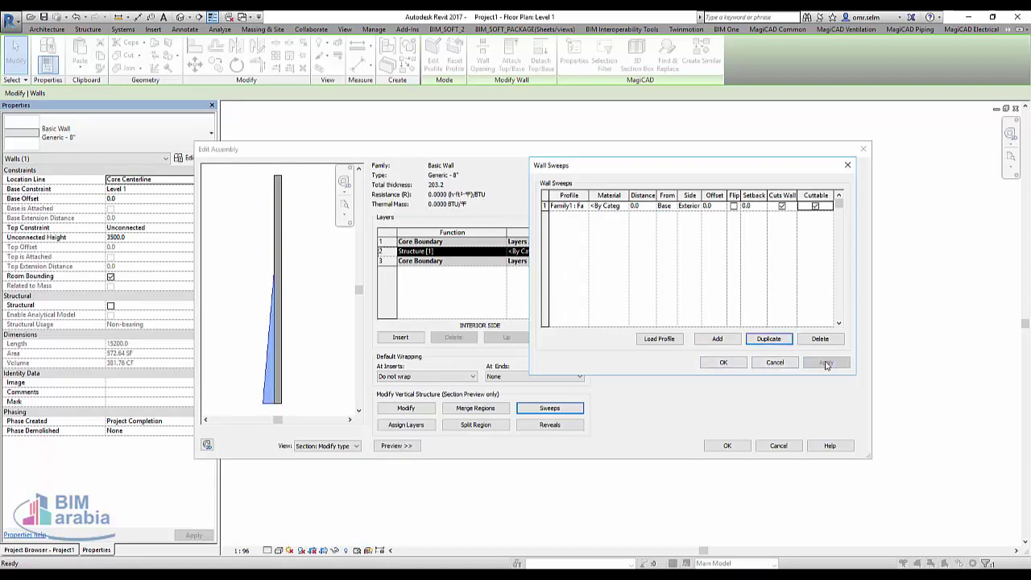
Set the preview sample height to 3500 and confirm the sweep, assembly and type changes
click(722, 363)
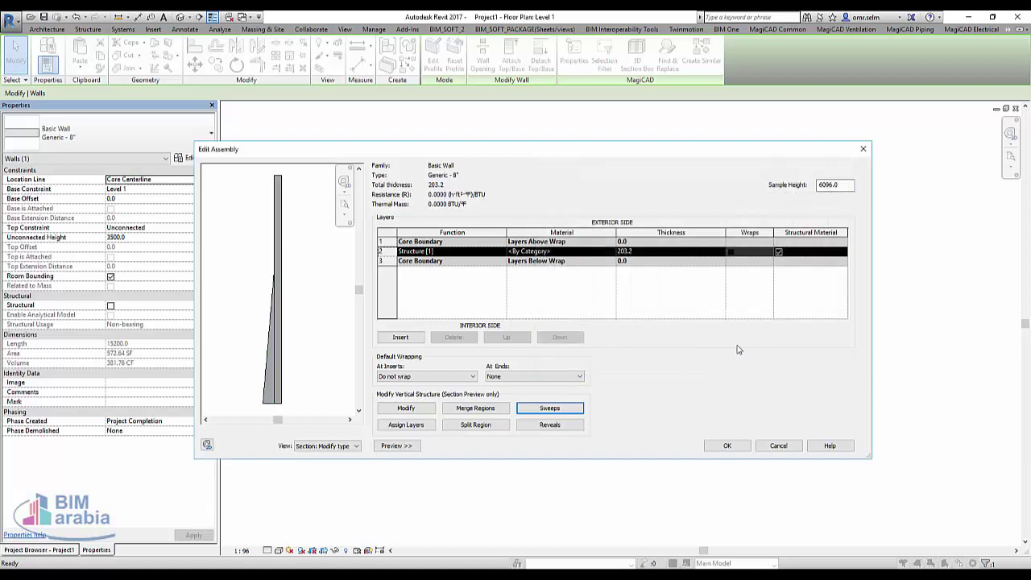
double_click(842, 184)
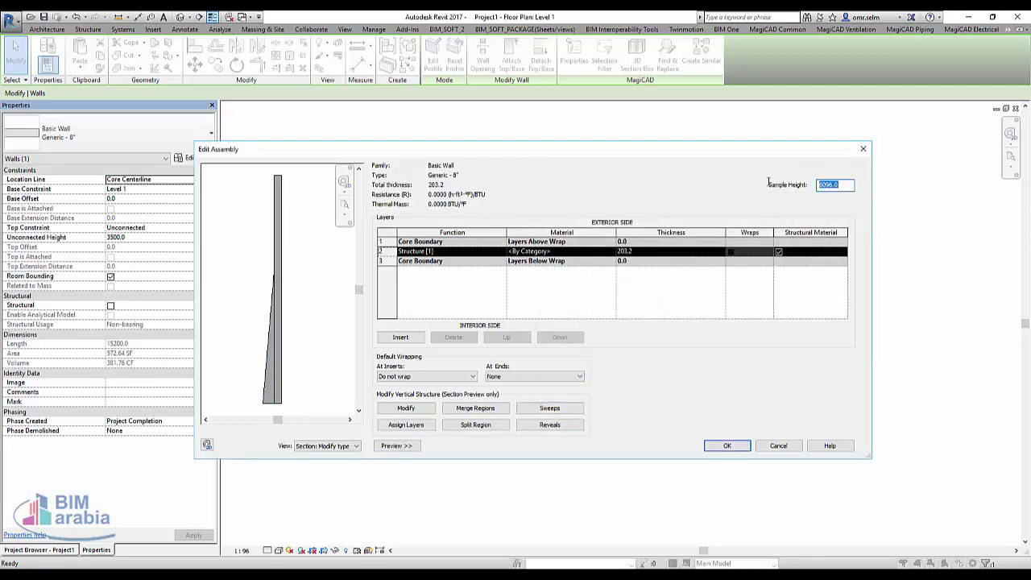
text(3500)
click(549, 412)
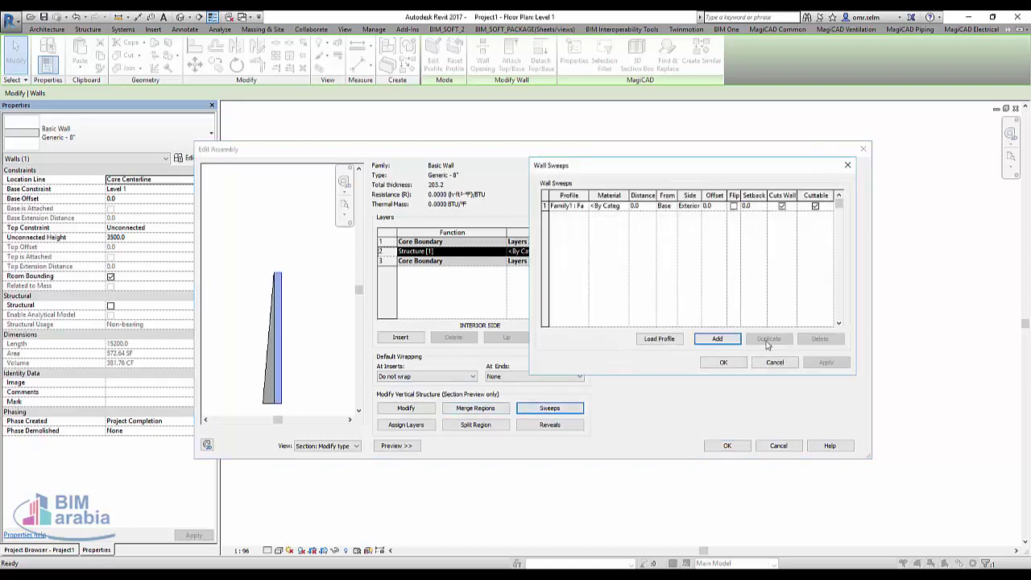
click(724, 363)
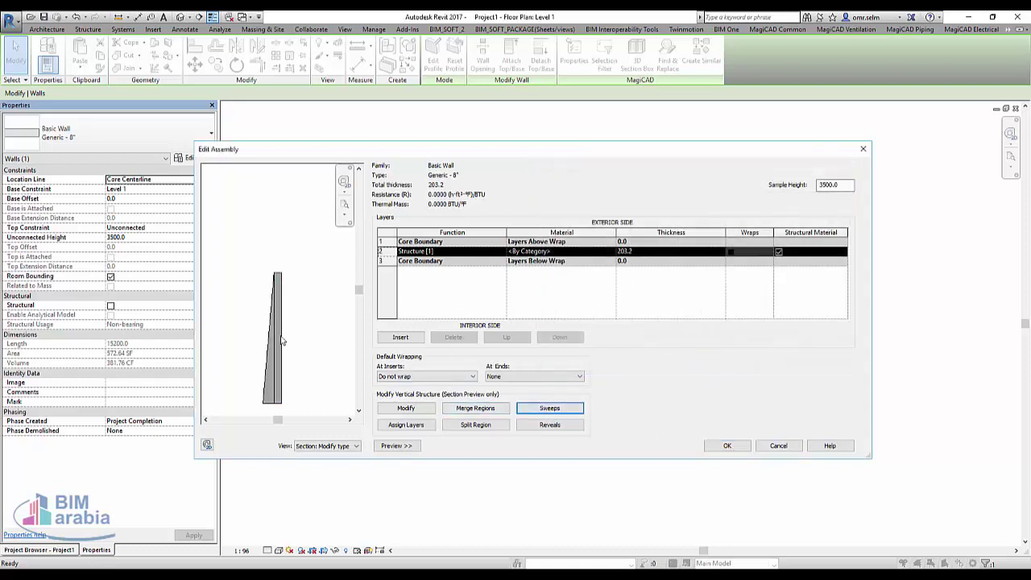
click(724, 447)
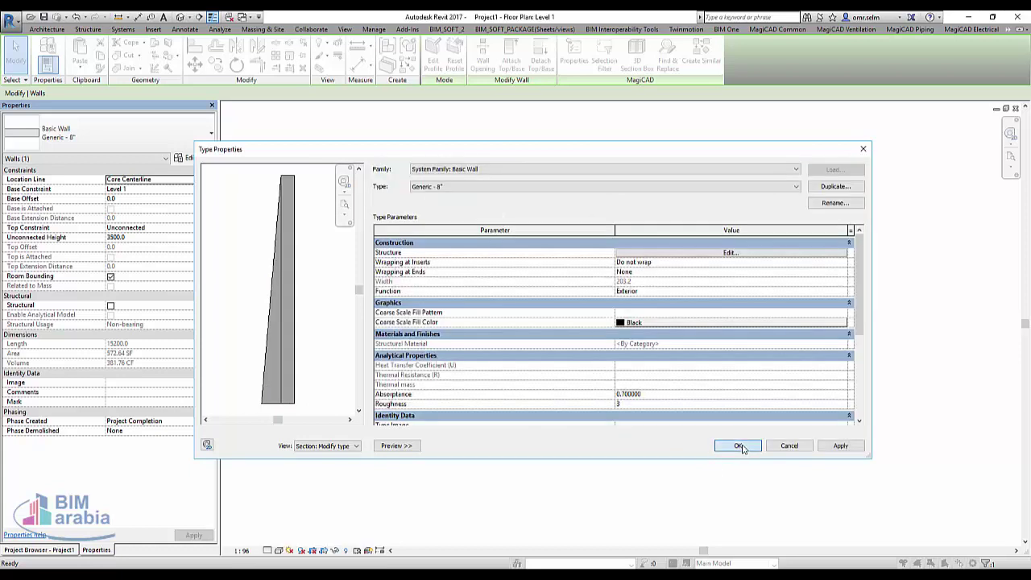
click(738, 445)
View the tapered wall in the default 3D view and reopen its type properties
scroll(685, 422, down, 1)
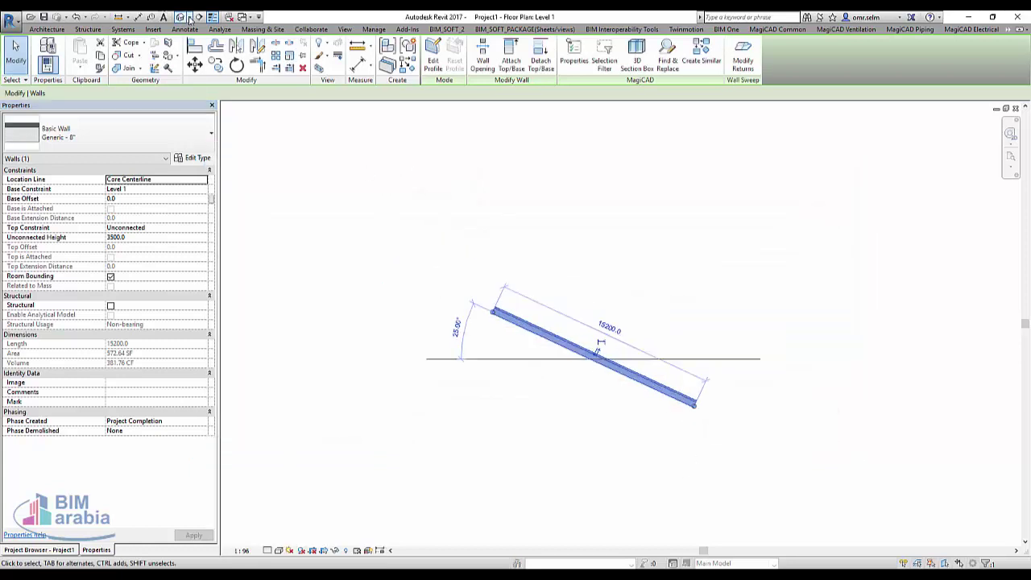
click(181, 16)
mouse_move(517, 309)
shift+middle_down()
mouse_move(587, 327)
mouse_move(593, 276)
mouse_move(804, 329)
shift+middle_up()
click(611, 324)
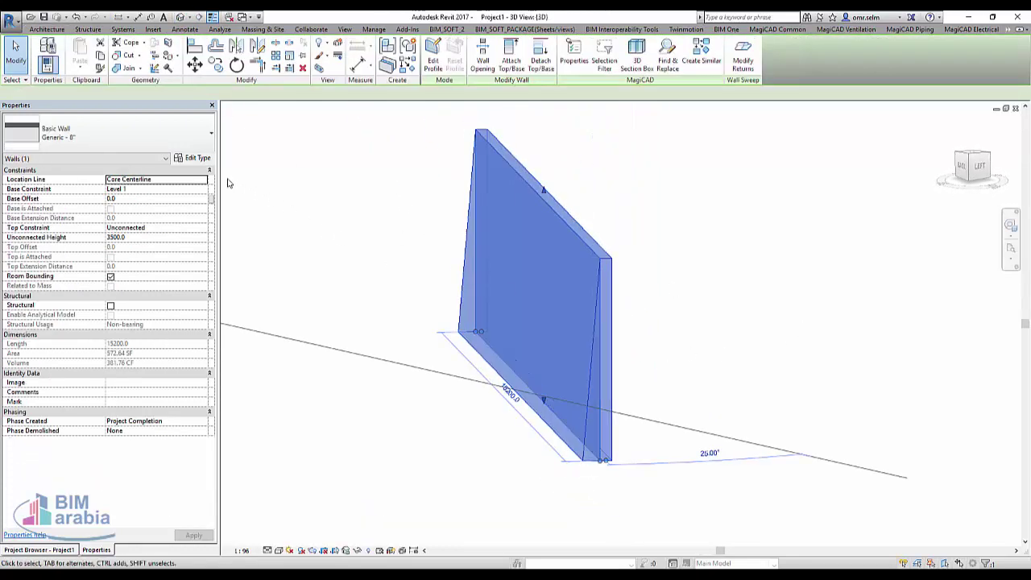
click(192, 158)
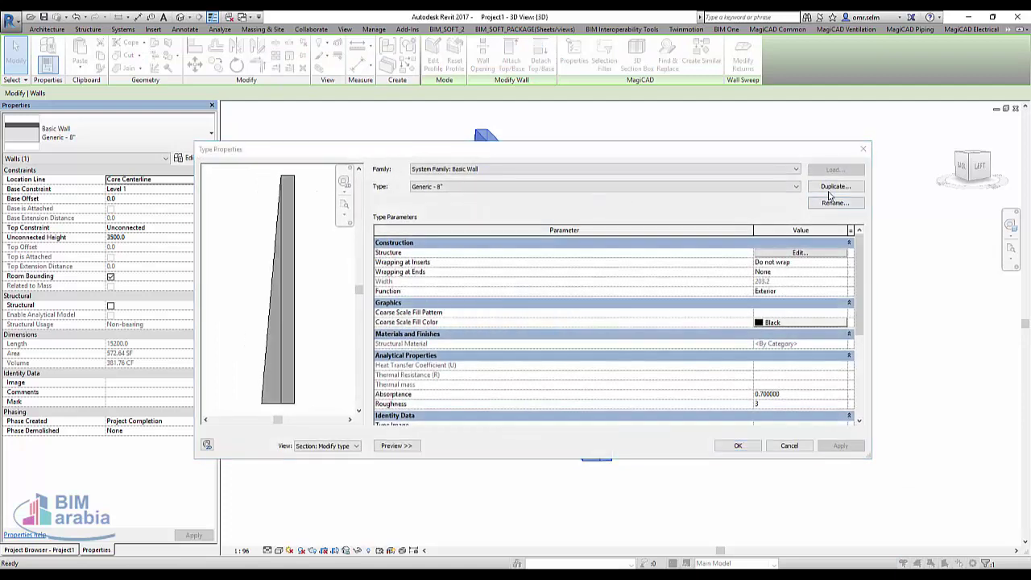
Cancel duplicating the wall type and return to its Wall Sweeps list showing the Family1 sweep
click(829, 190)
key(Escape)
scroll(797, 250, down, 1)
scroll(797, 247, up, 1)
click(810, 253)
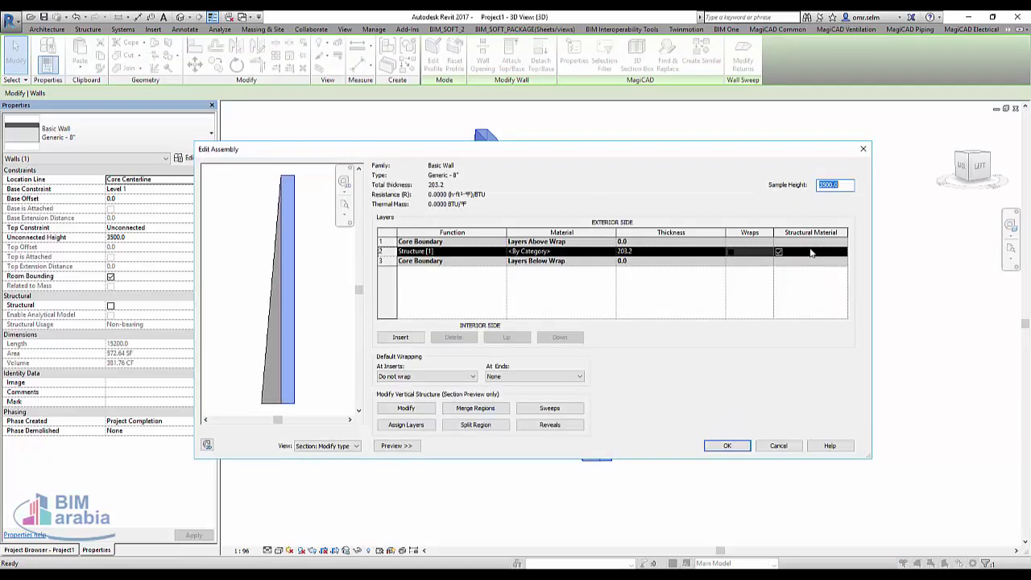
click(547, 409)
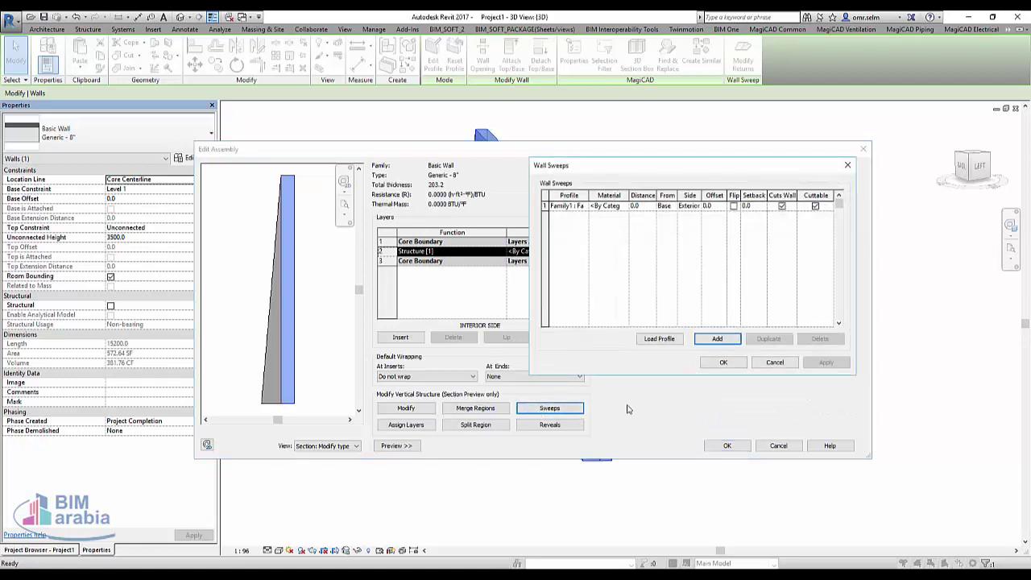